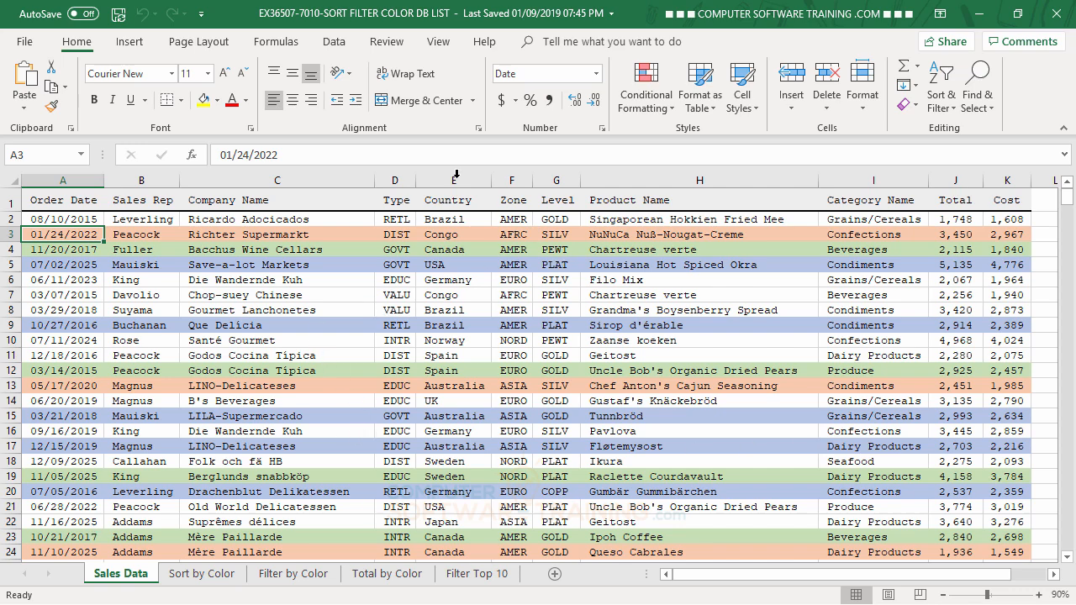
Step: Sort the sales data by the Country column on Cell Color, with the orange cells On Top
click(334, 44)
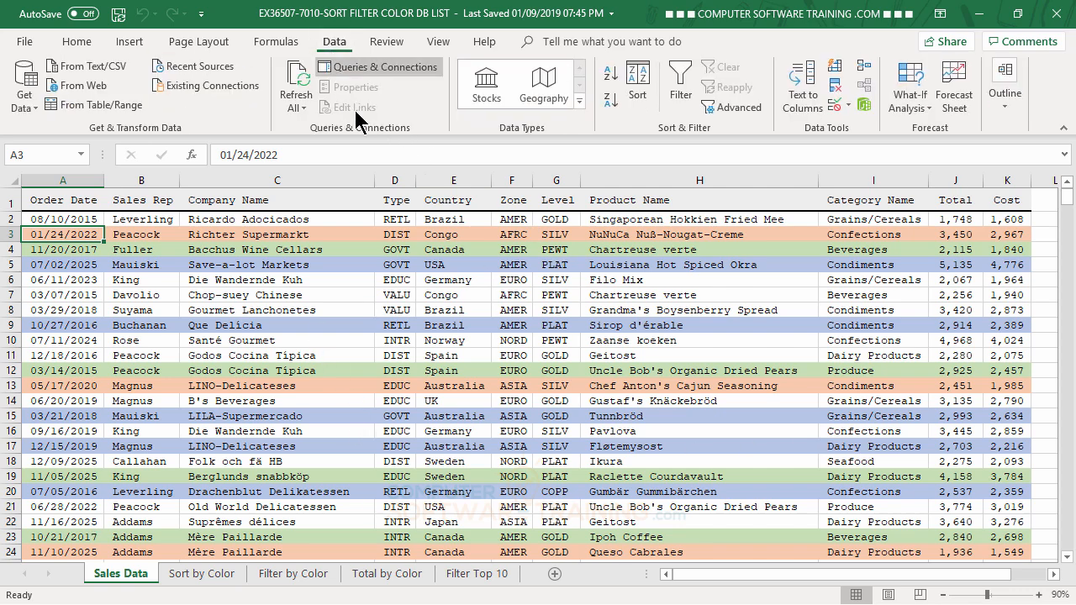
click(639, 84)
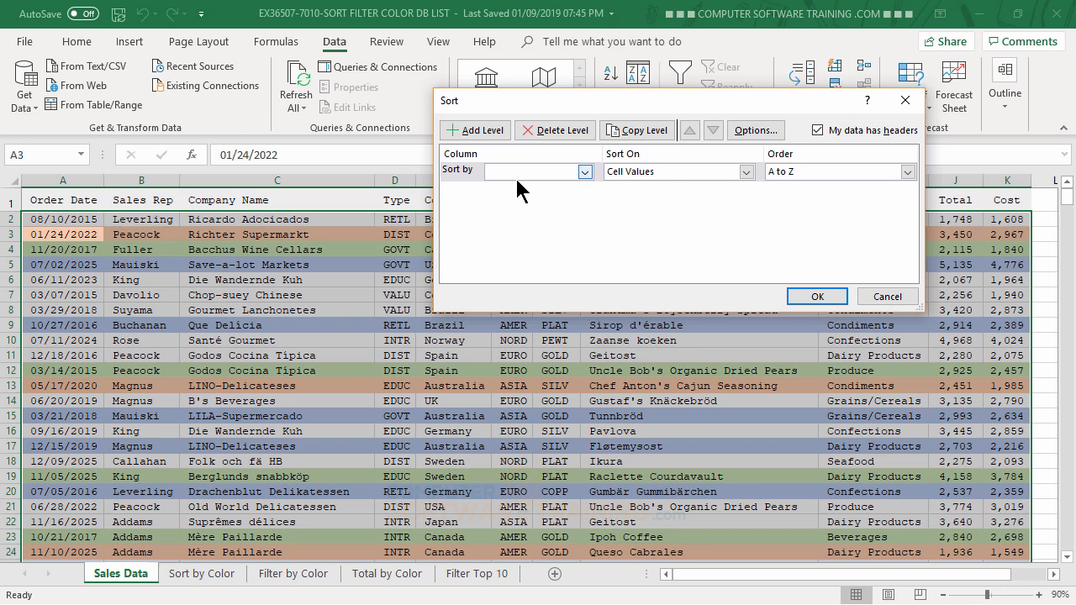
click(583, 171)
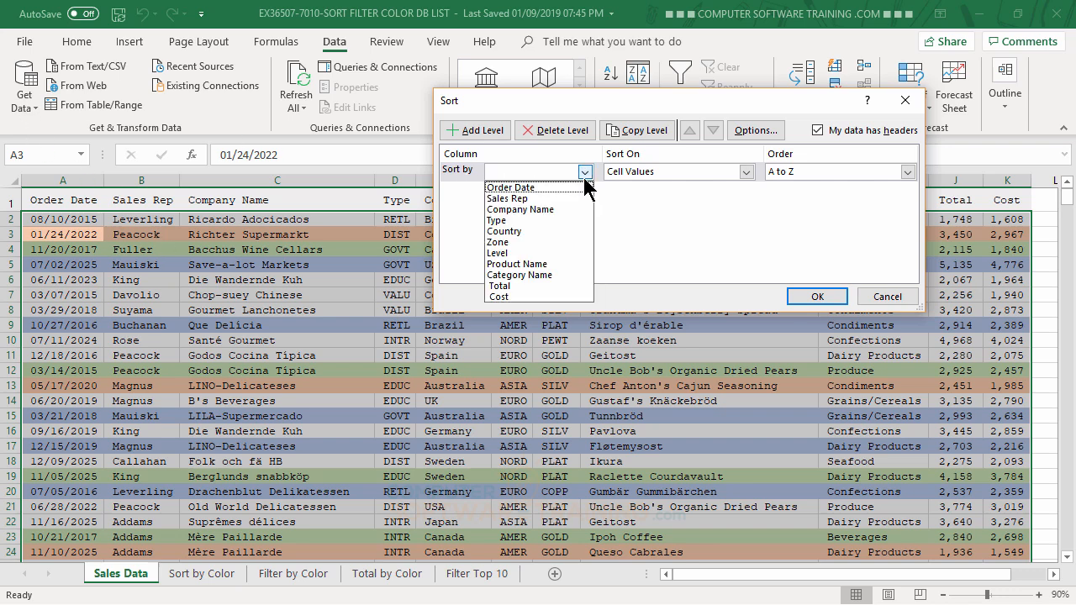
click(505, 234)
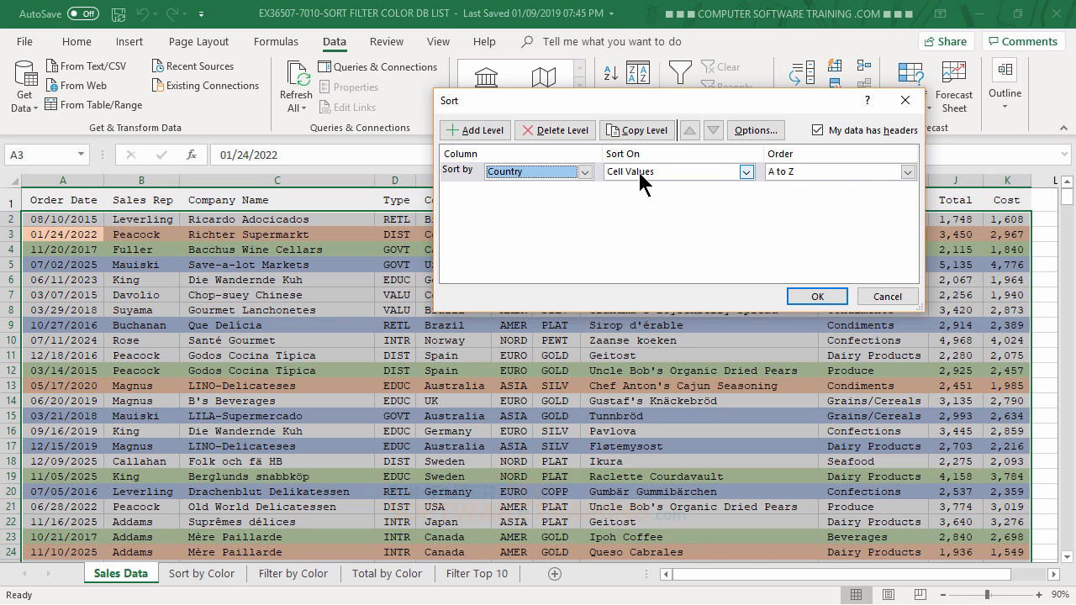
click(745, 172)
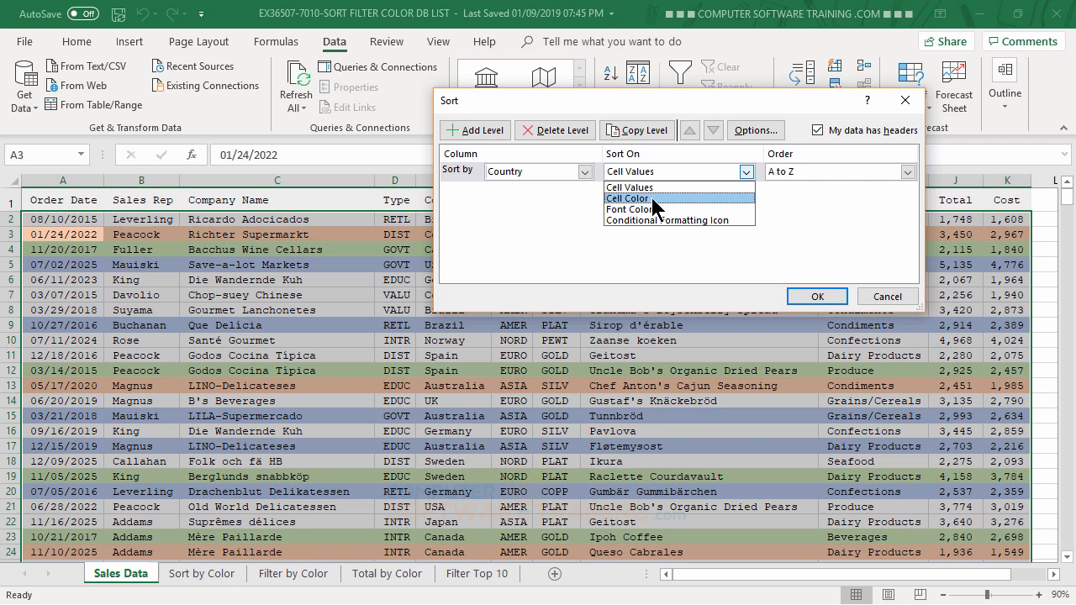
click(639, 199)
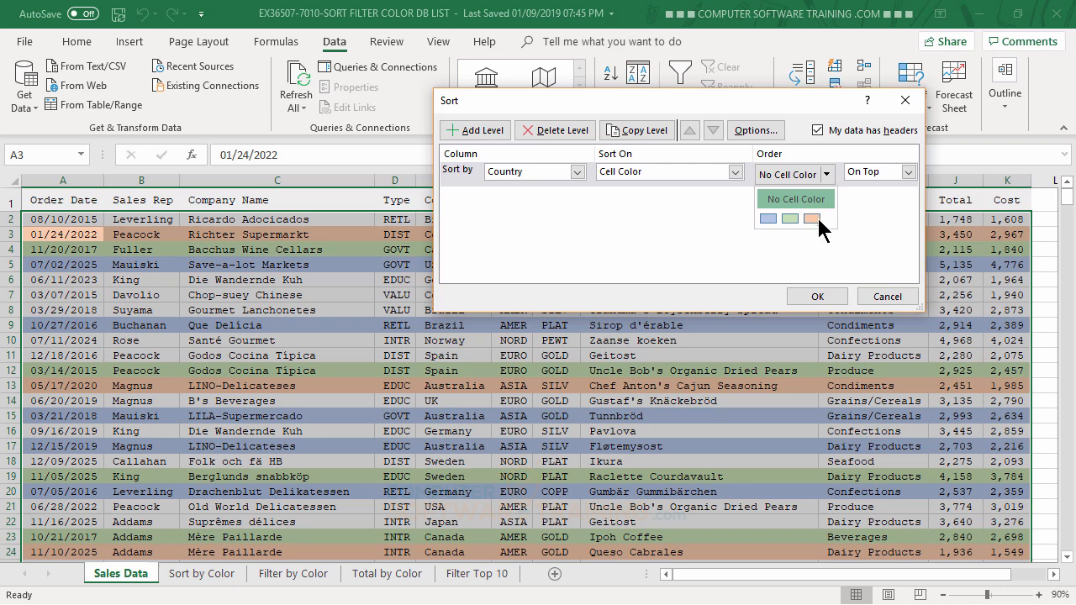
click(812, 218)
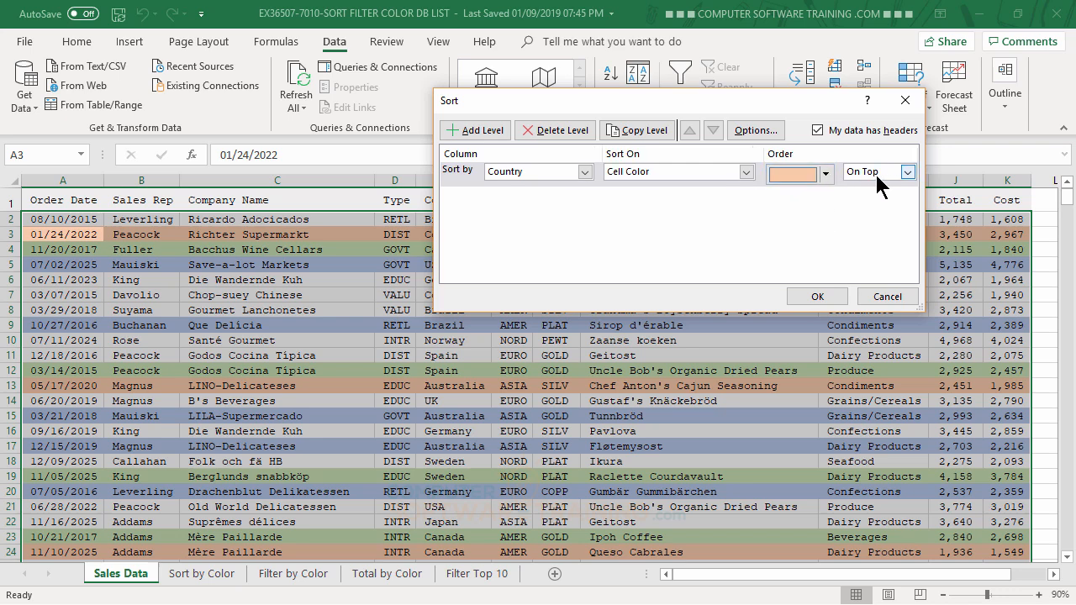
click(907, 173)
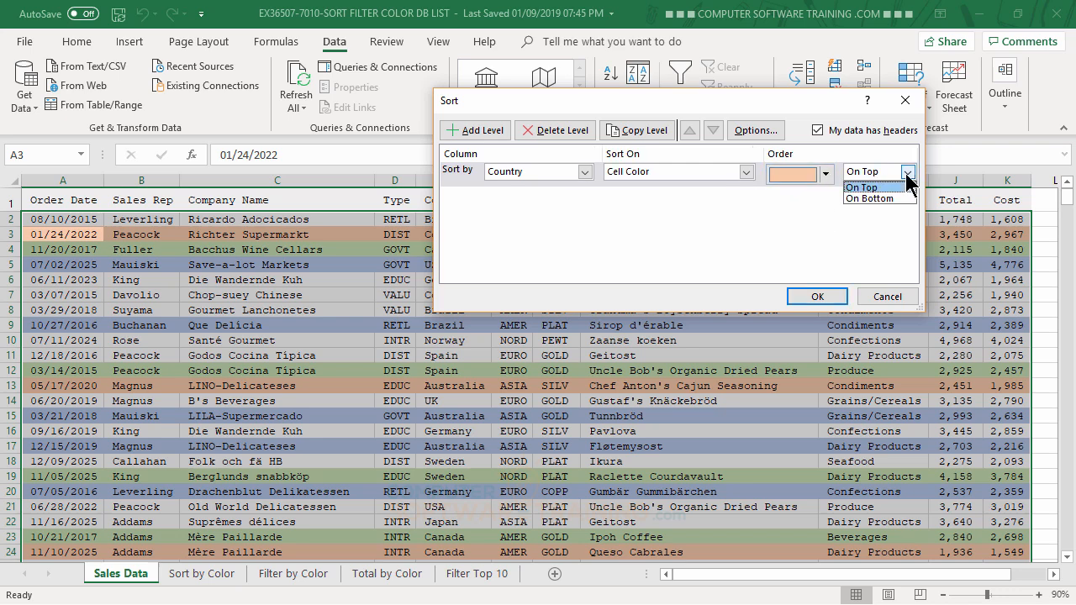
click(906, 174)
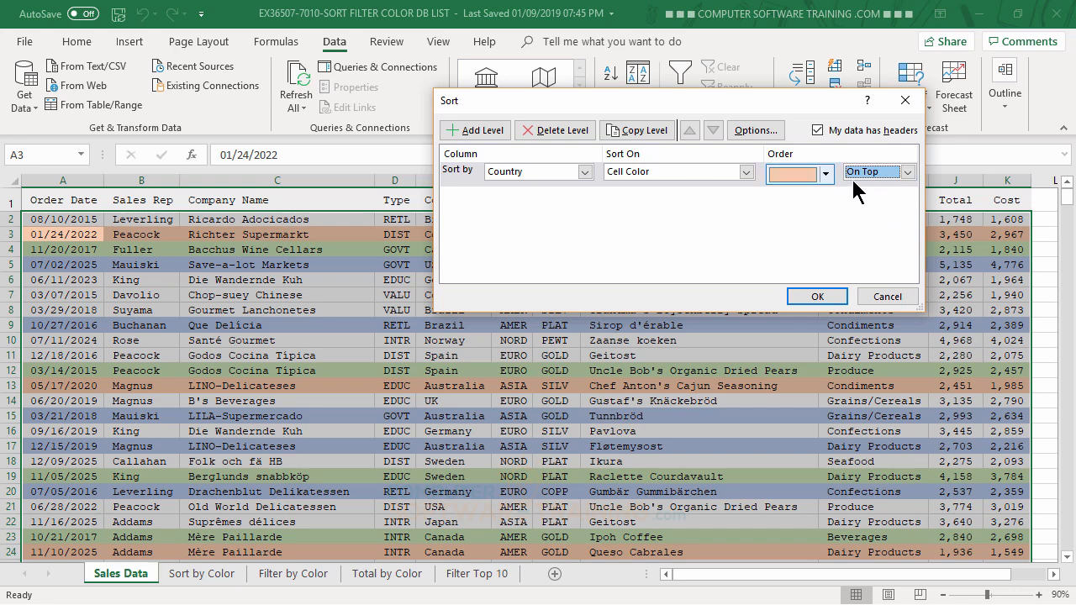
click(817, 298)
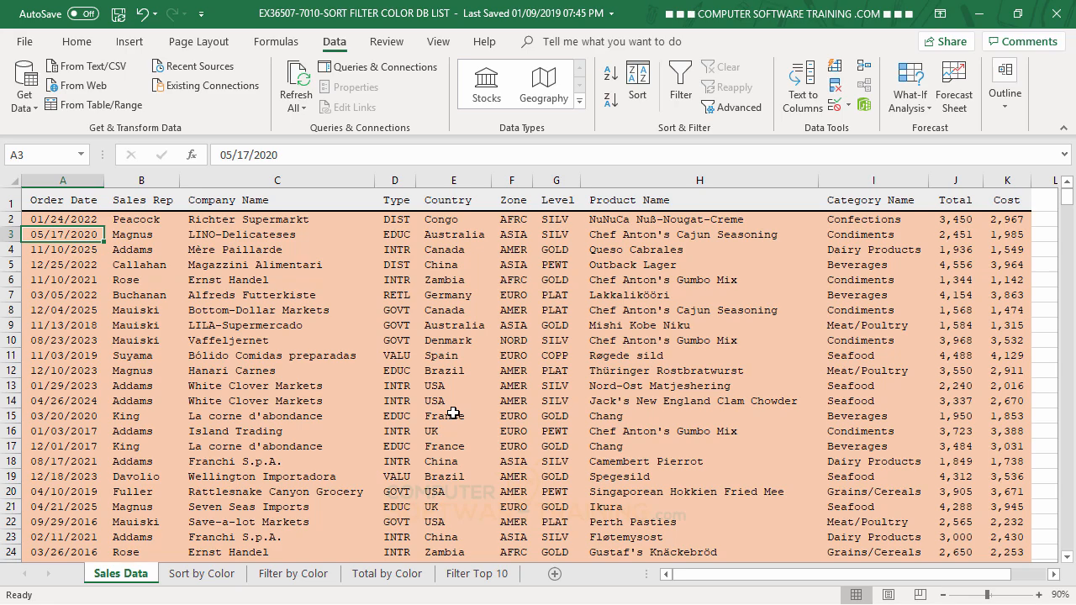
Step: Add a second sort level on Company Name by Cell Color with No Cell Color On Top, and apply the sort
scroll(451, 413, down, 14)
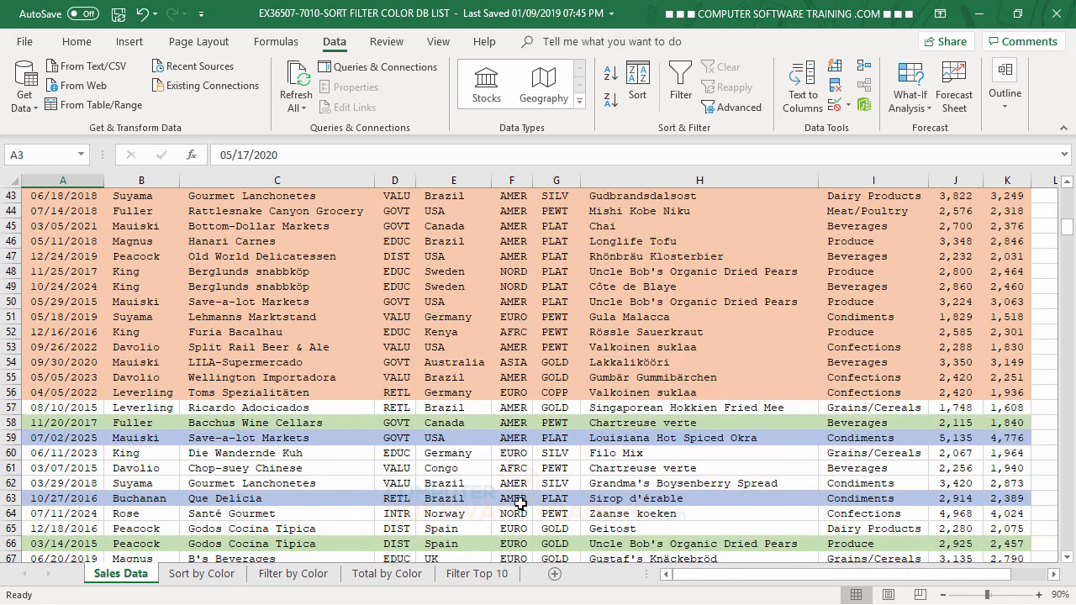
scroll(521, 503, down, 2)
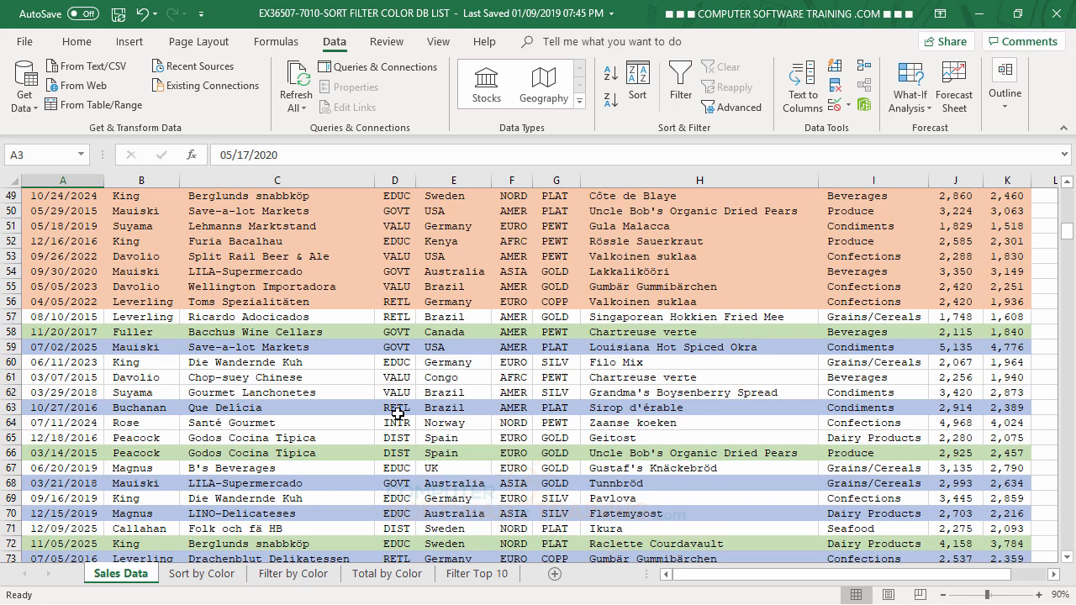
scroll(545, 337, up, 16)
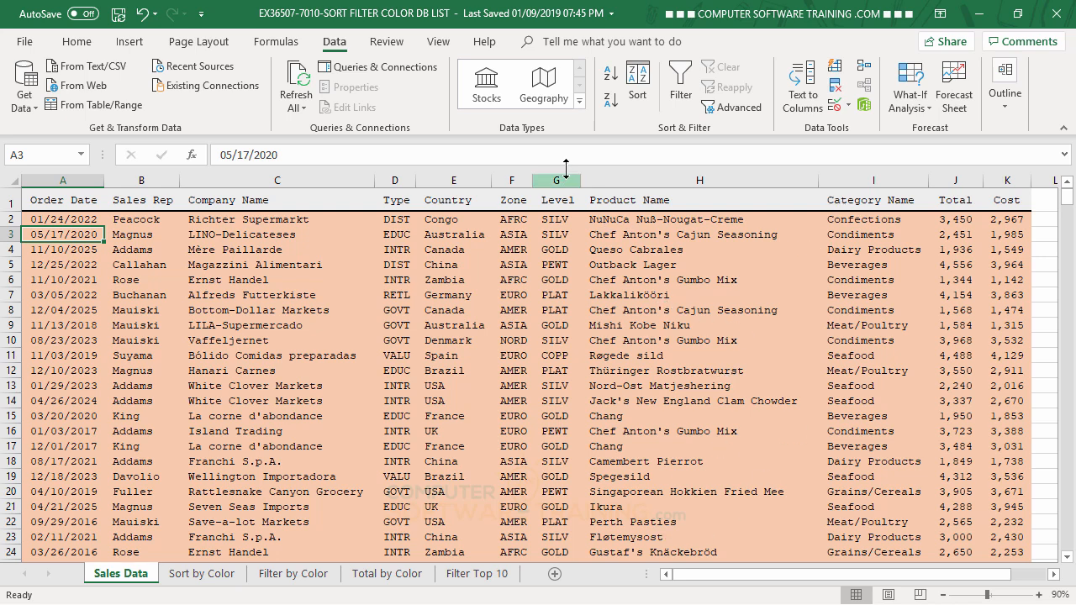
click(638, 78)
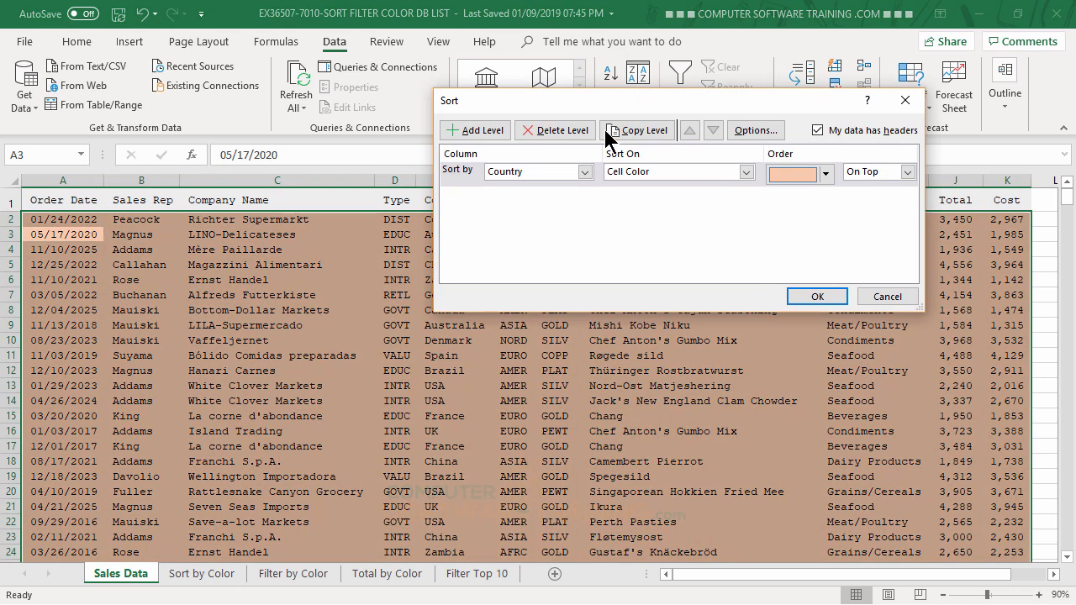
click(482, 140)
click(585, 196)
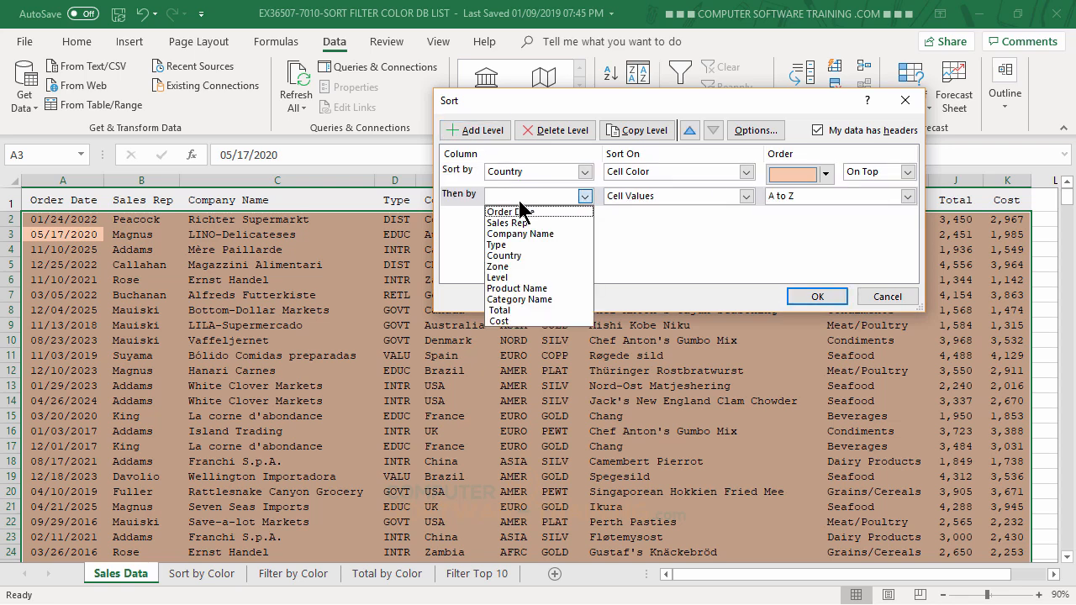
click(521, 232)
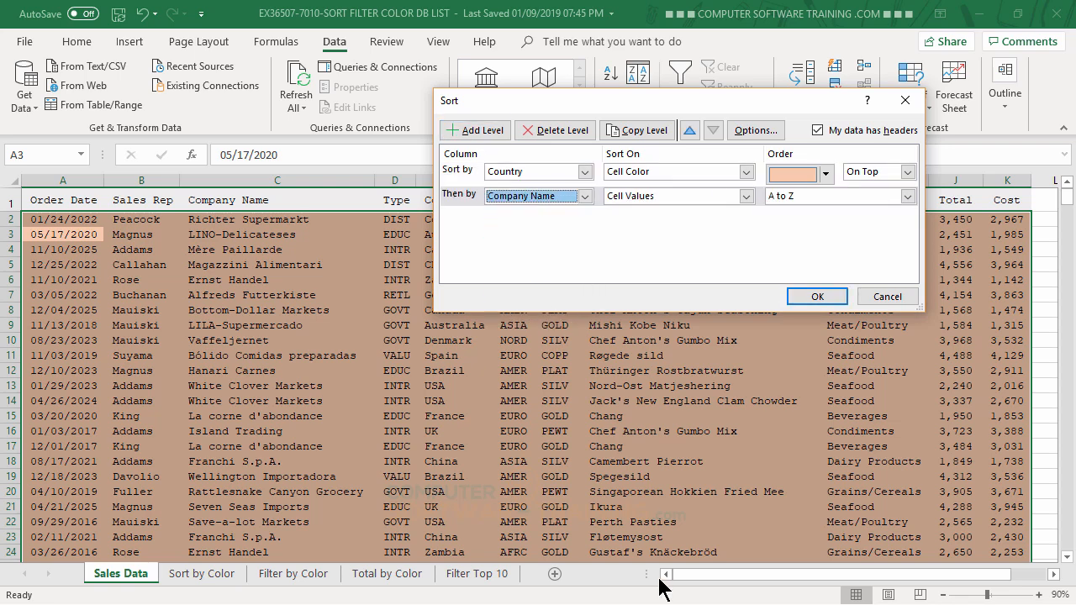
click(660, 196)
click(640, 221)
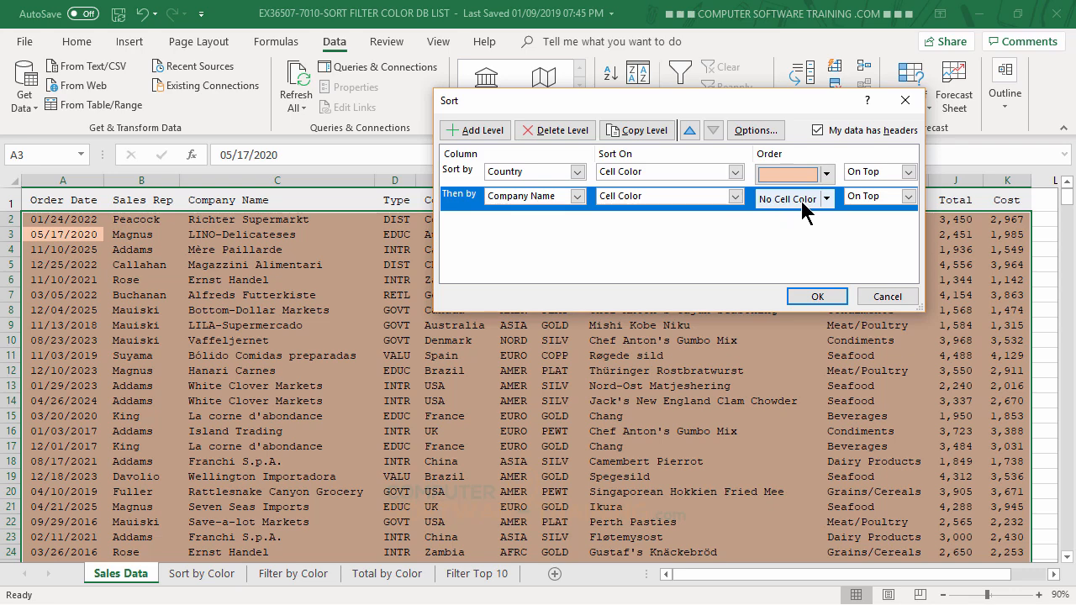
click(819, 296)
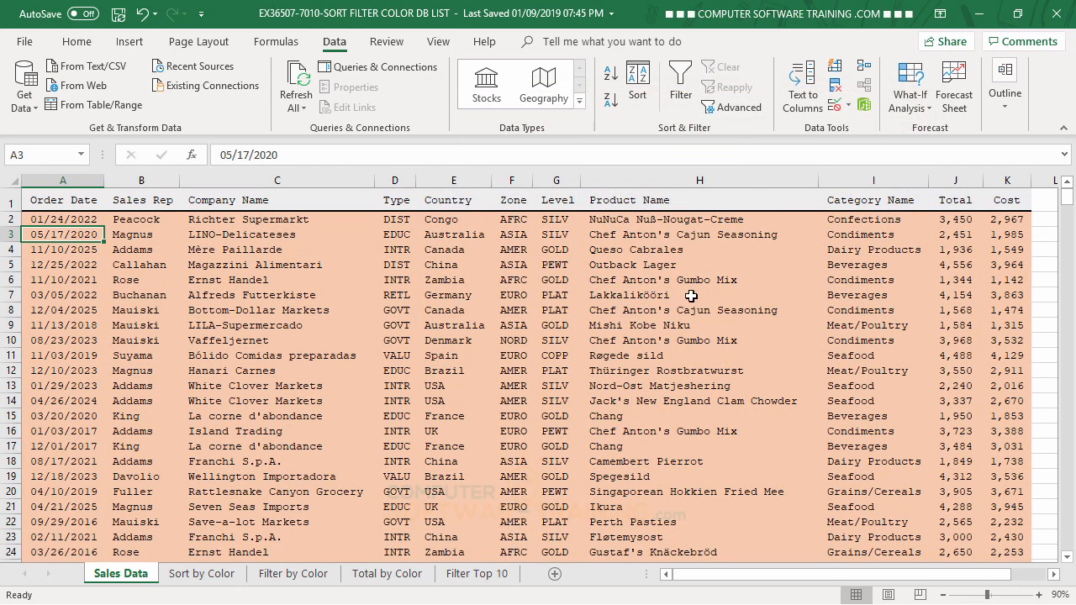
Step: Reopen the sort settings, add a blank sort level and move it below the Company Name level
scroll(691, 297, down, 13)
scroll(691, 297, down, 20)
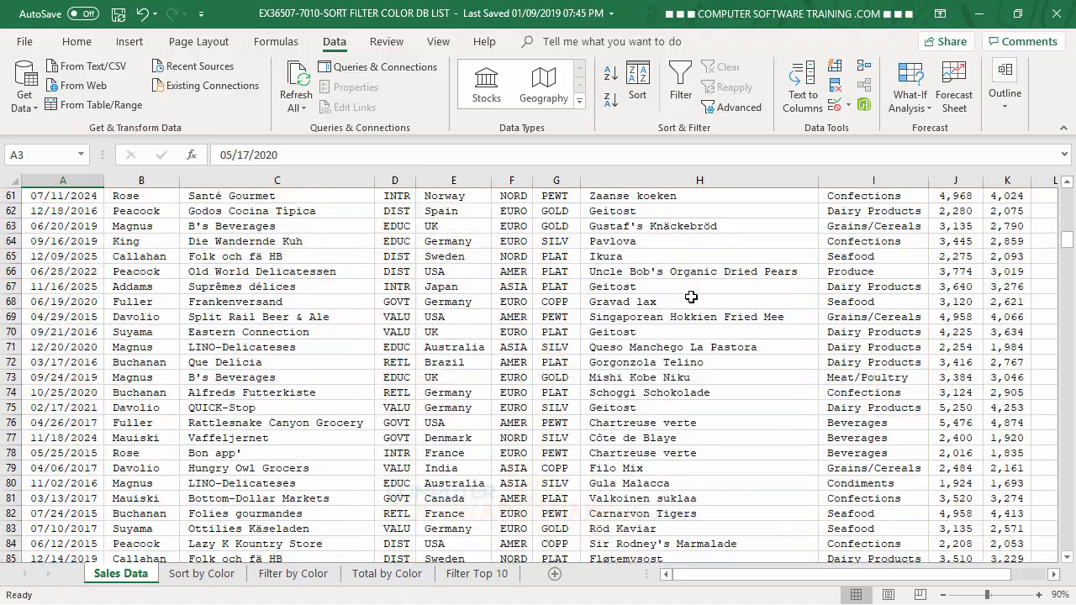
scroll(691, 297, down, 20)
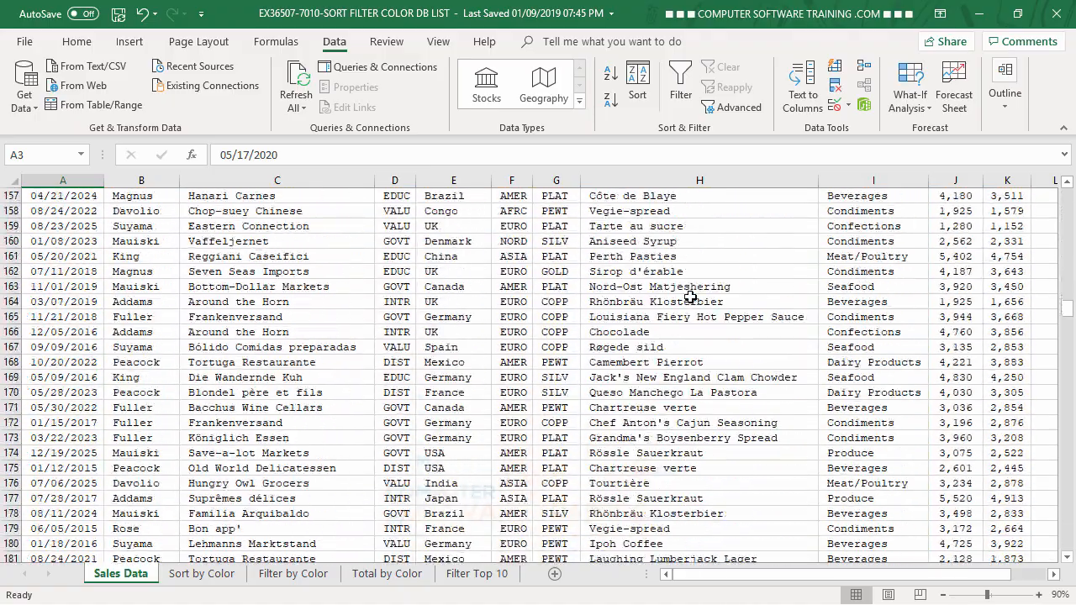
scroll(690, 297, down, 7)
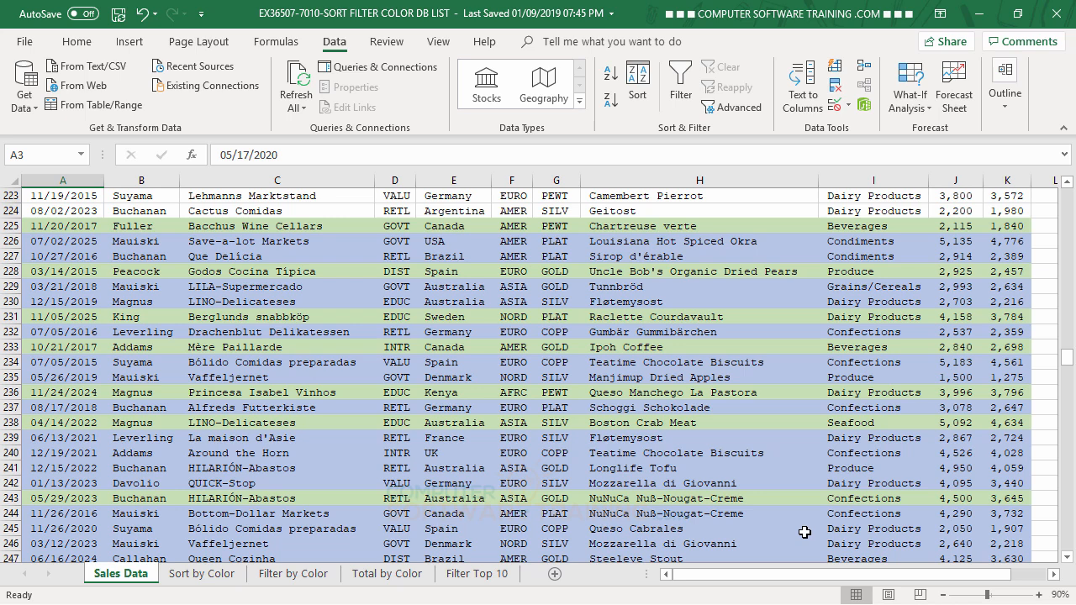
click(645, 83)
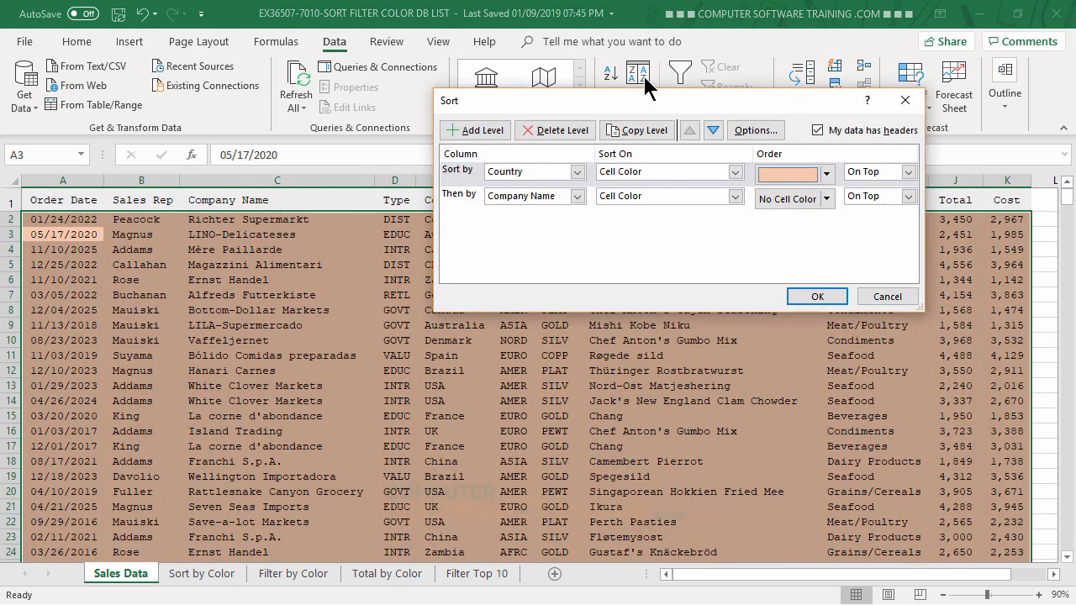
click(480, 128)
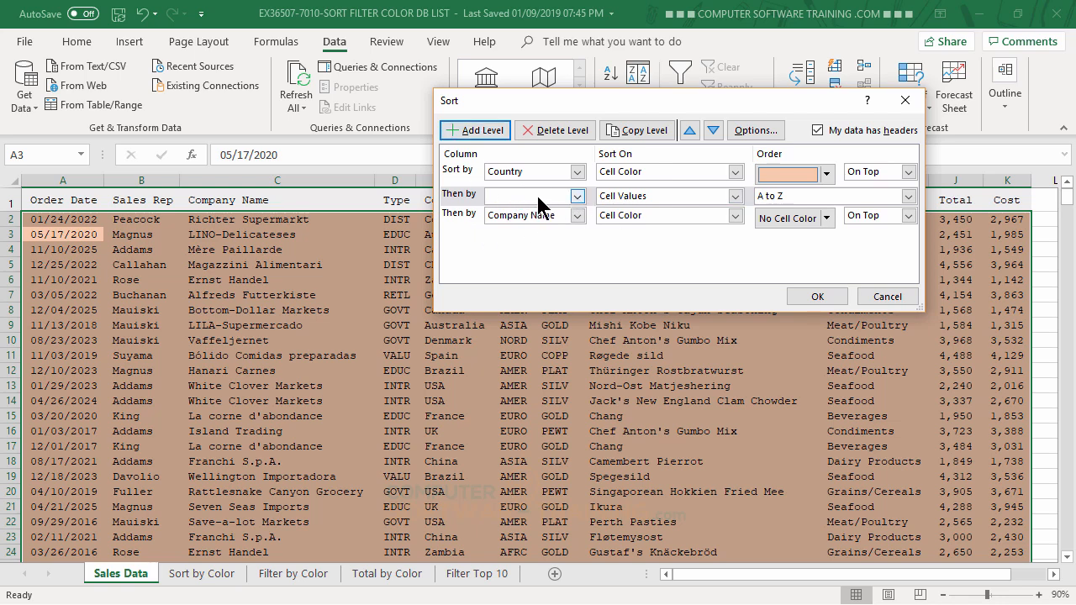
click(464, 196)
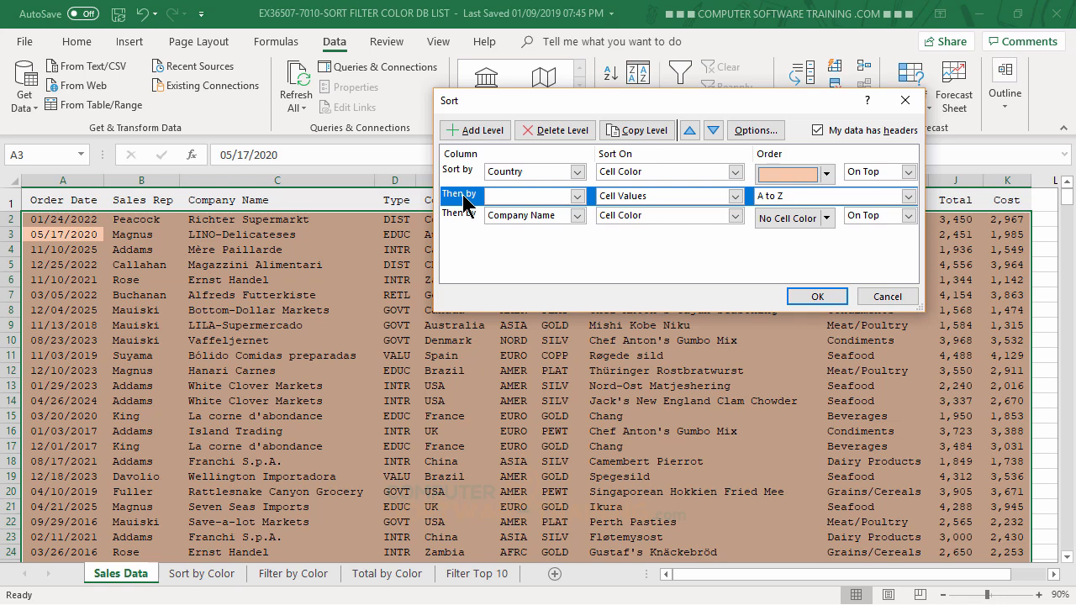
click(713, 131)
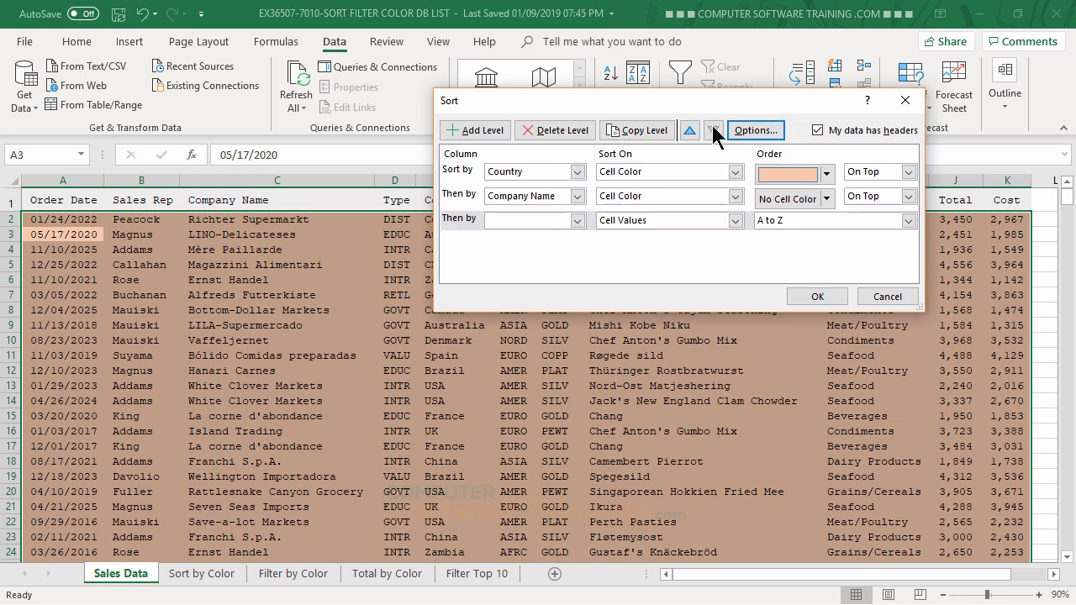
Step: Set the third sort level to Sales Rep by Cell Color, with blue cells On Top
click(576, 220)
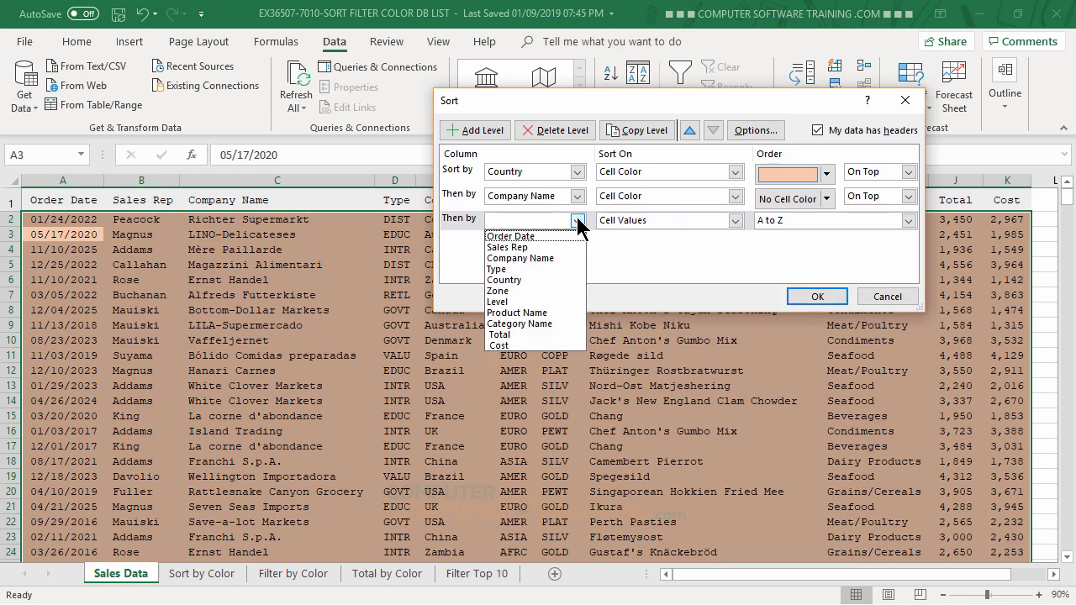
click(538, 248)
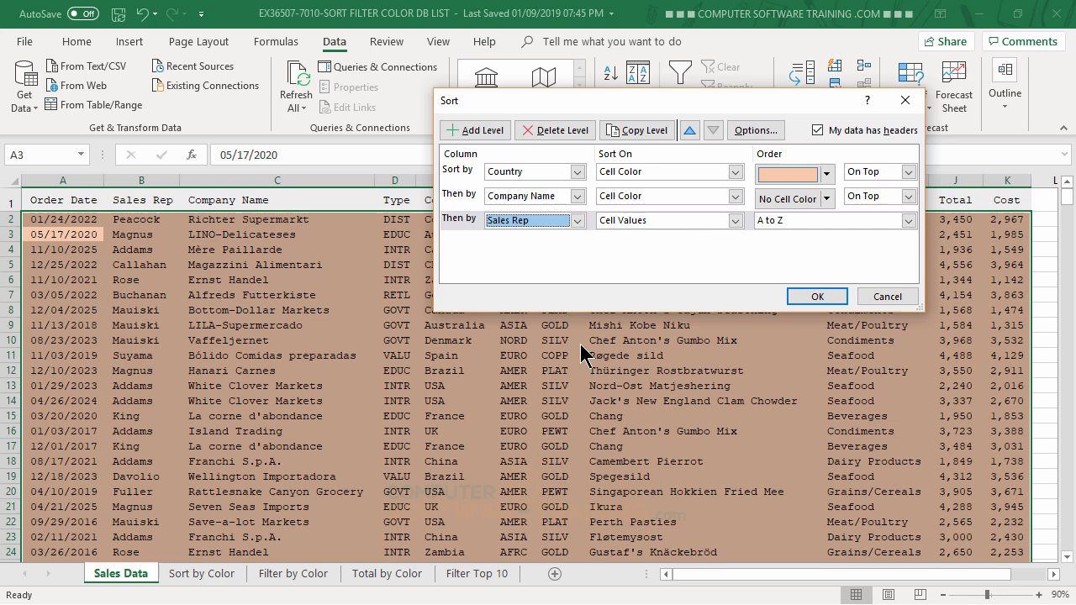
click(734, 220)
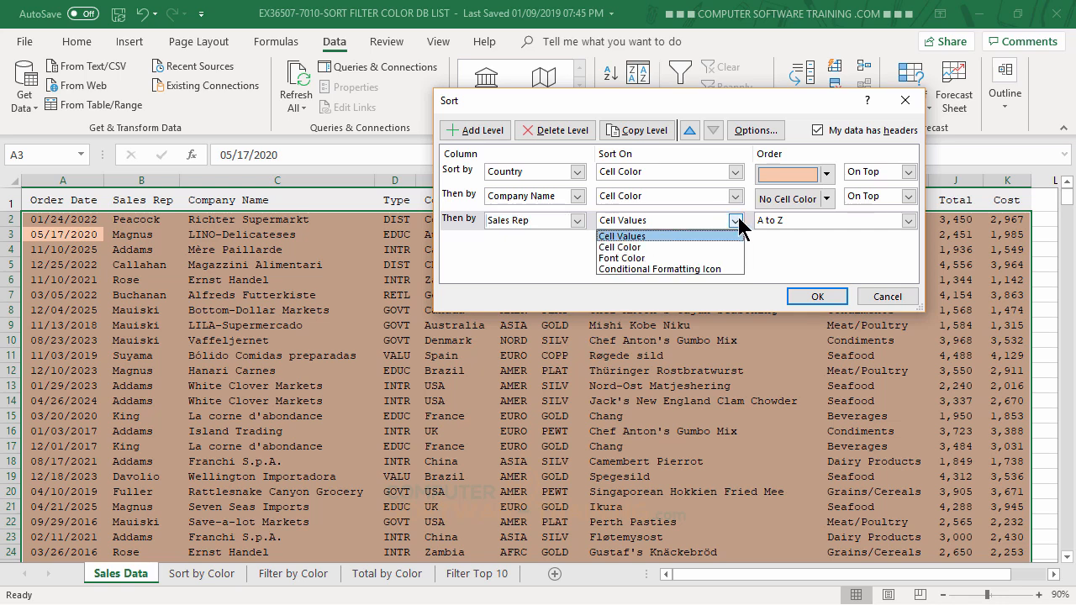
click(631, 246)
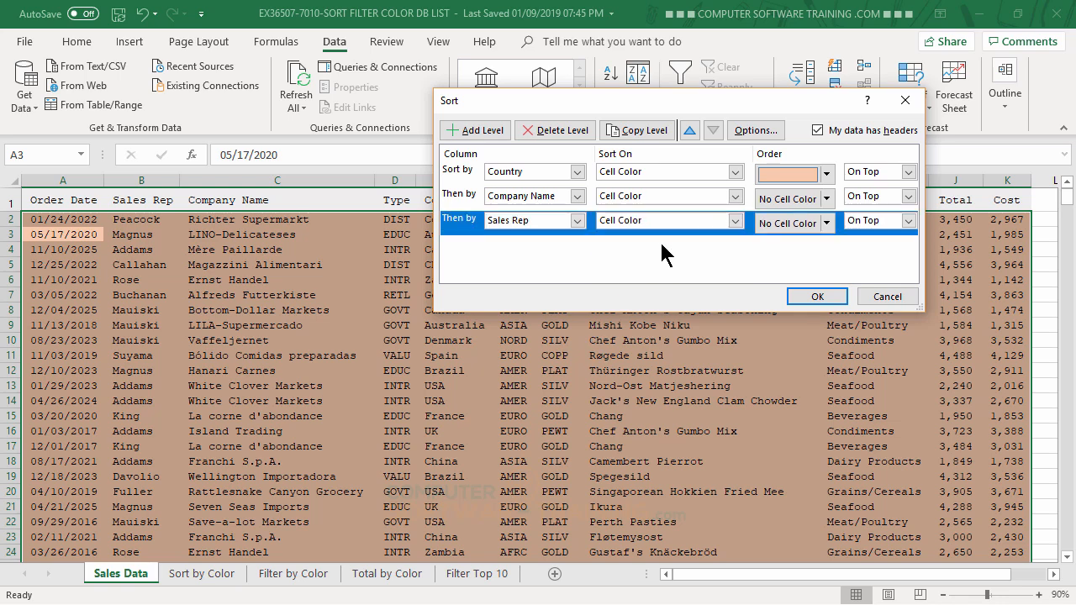
click(826, 223)
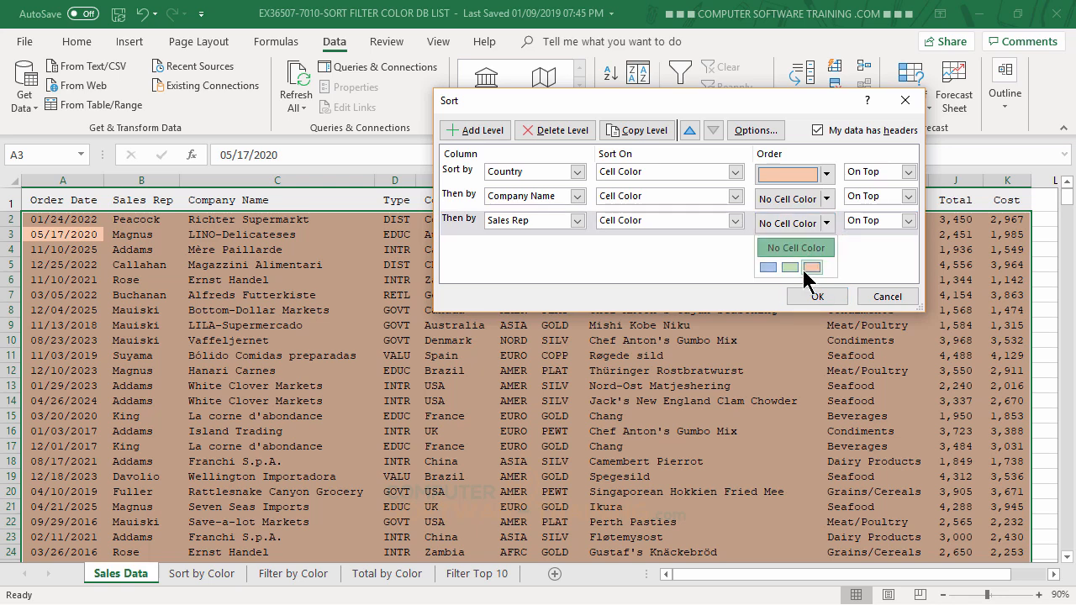
click(768, 267)
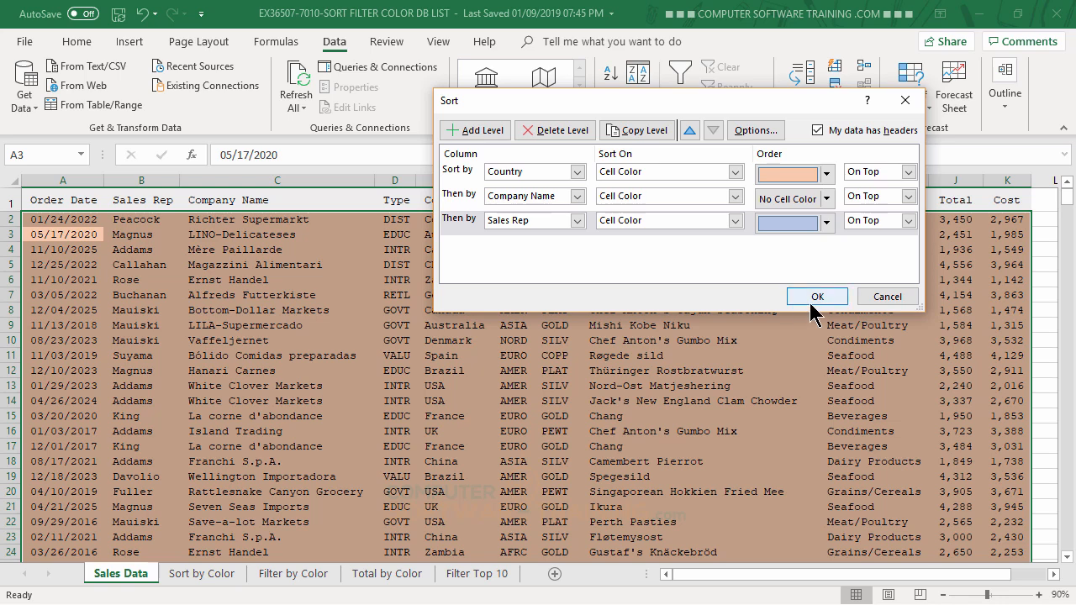
Step: Add a fourth sort level on Product Name by Cell Color with green cells On Top, and apply the sort
click(479, 134)
click(577, 245)
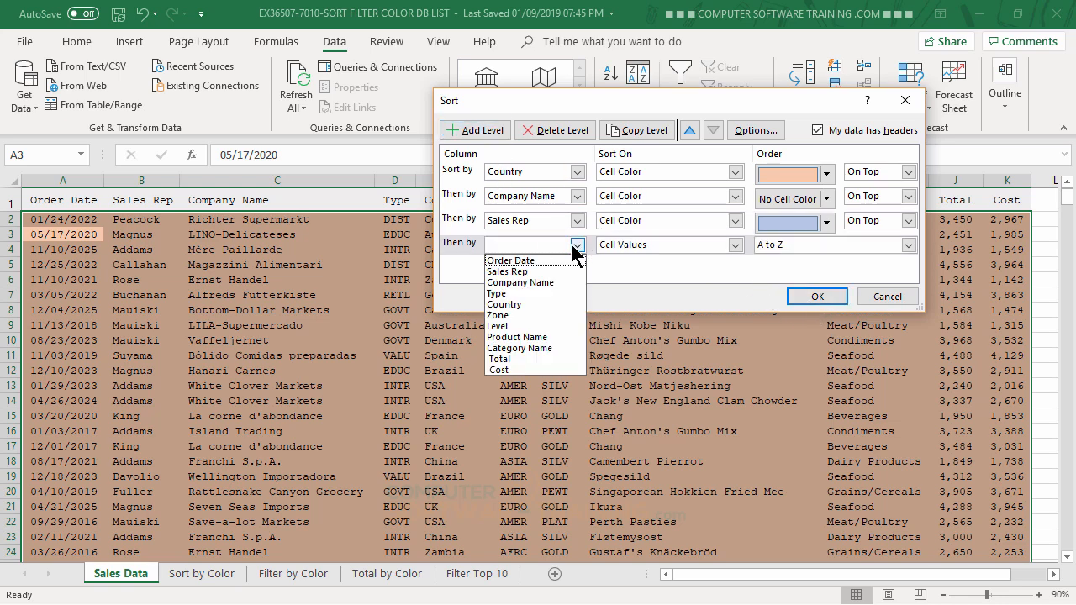
click(491, 337)
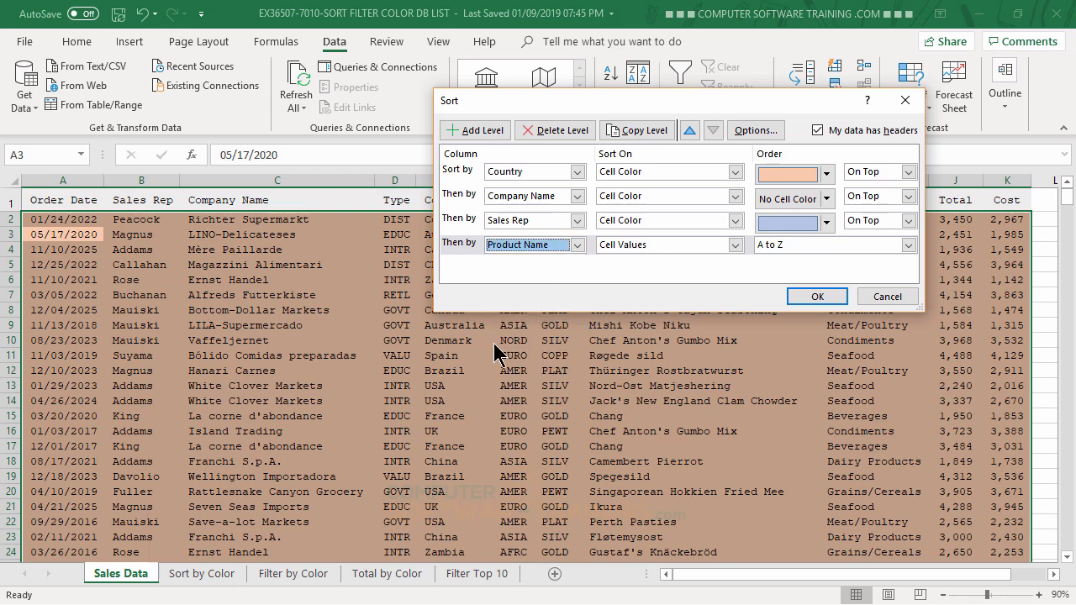
click(734, 244)
click(614, 273)
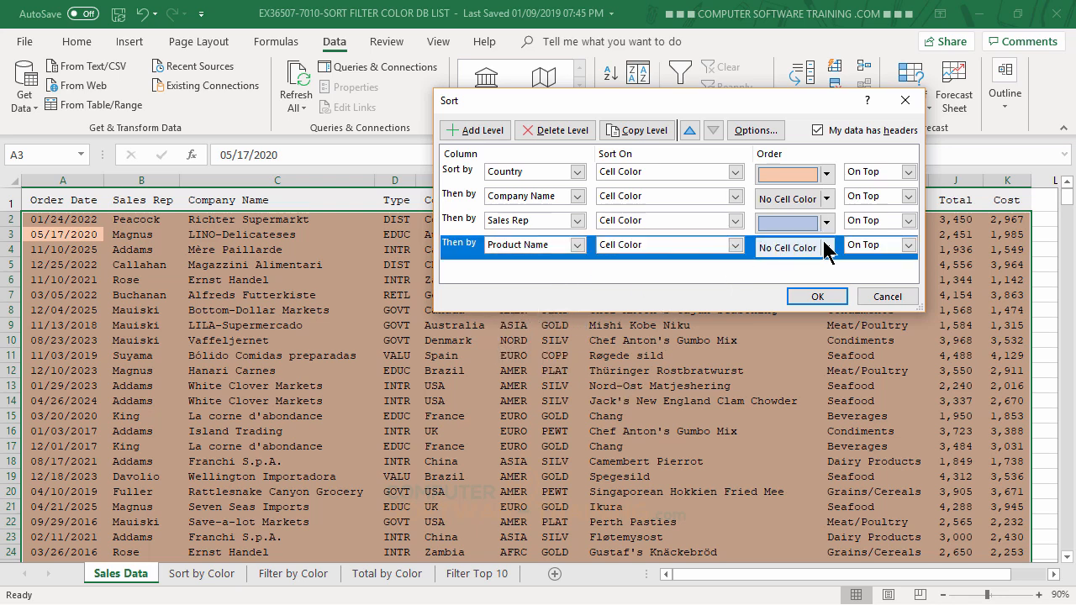
click(826, 248)
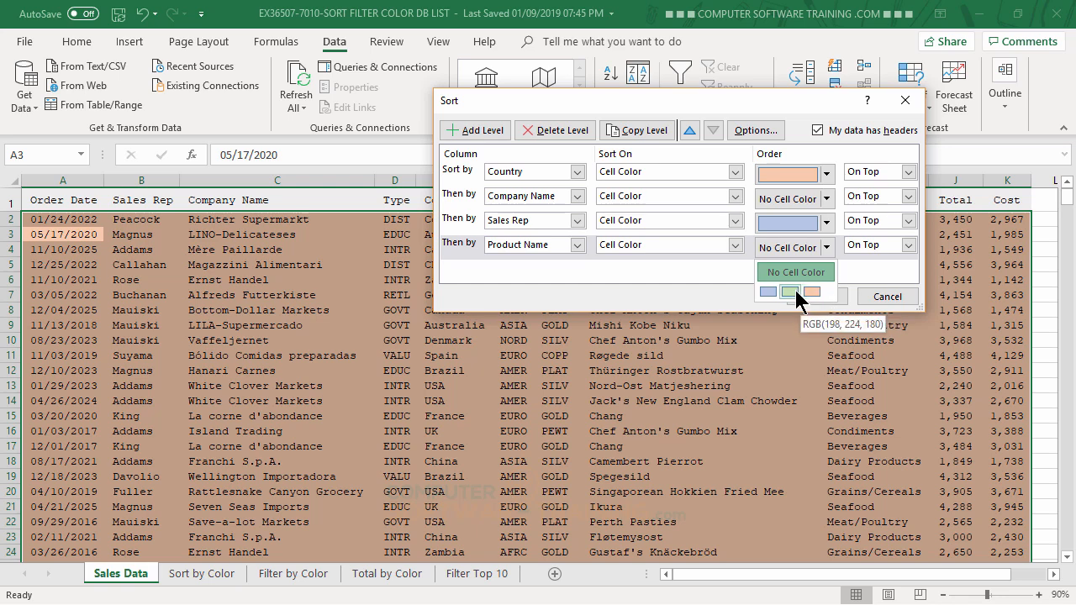
click(790, 291)
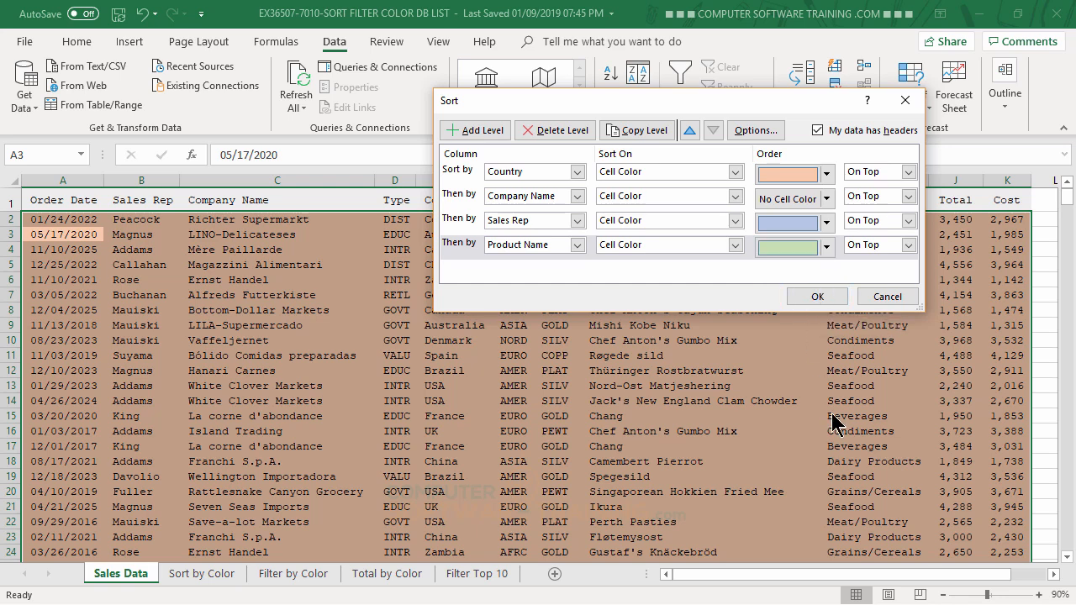
click(817, 296)
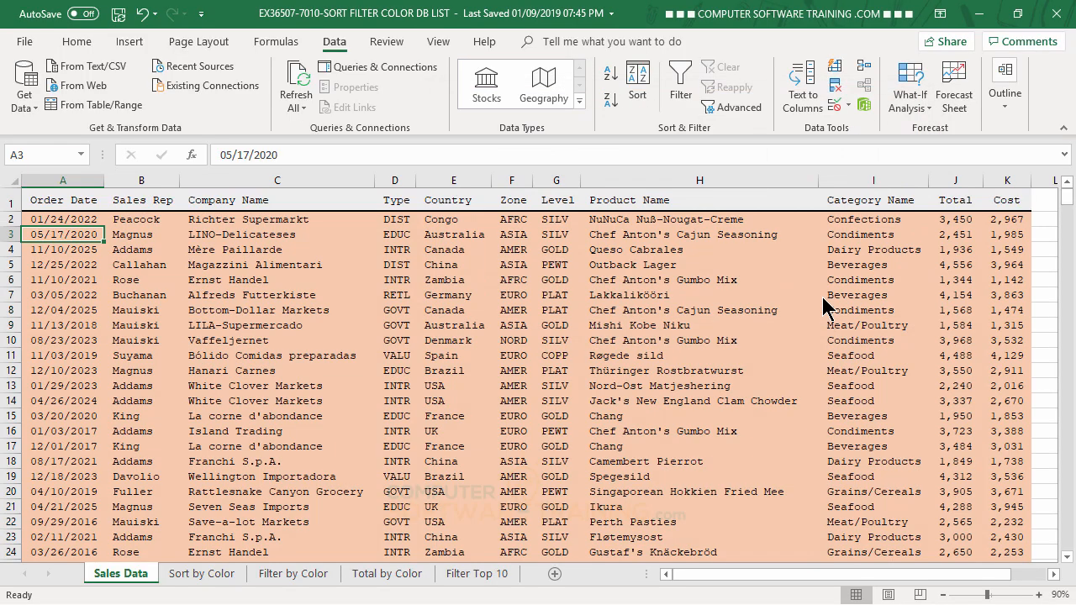
Step: Check the order of the color groups through the whole sorted list, and return to the first rows
scroll(796, 312, down, 14)
scroll(796, 312, down, 20)
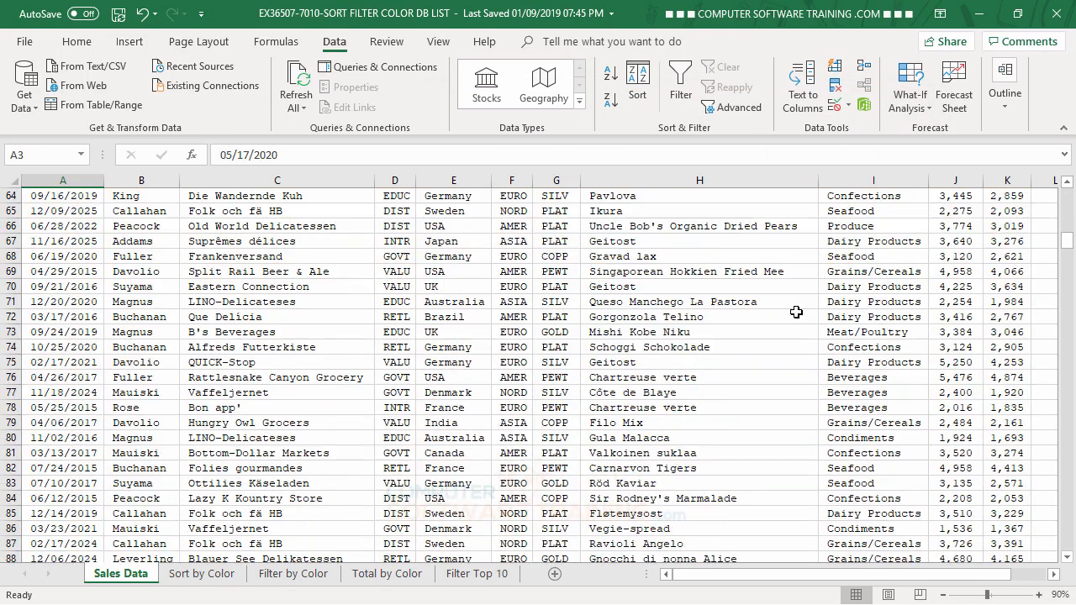
scroll(796, 314, down, 20)
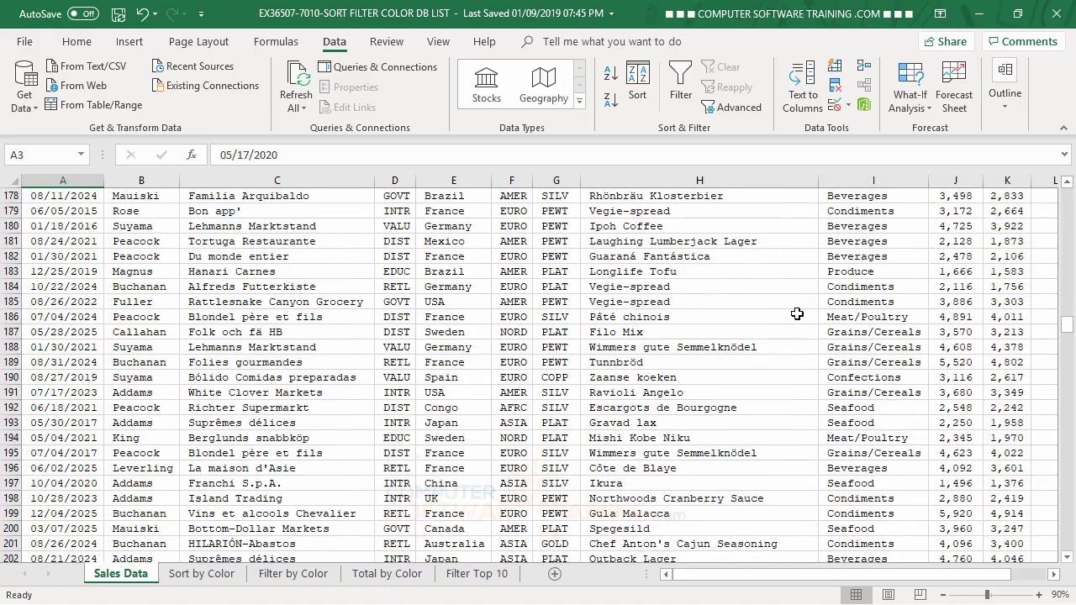
scroll(796, 313, down, 20)
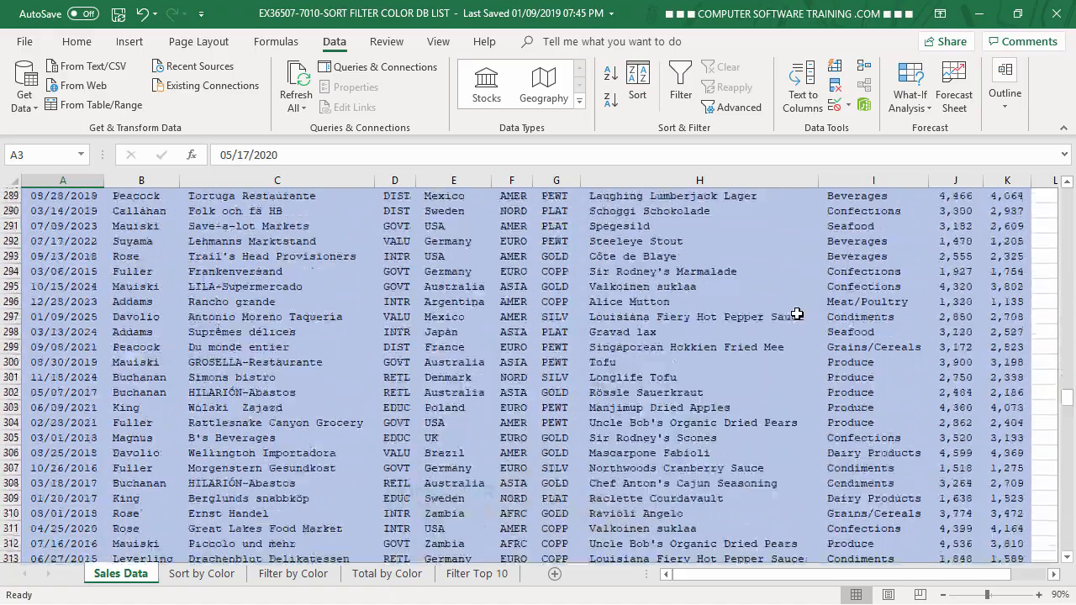
scroll(796, 313, down, 20)
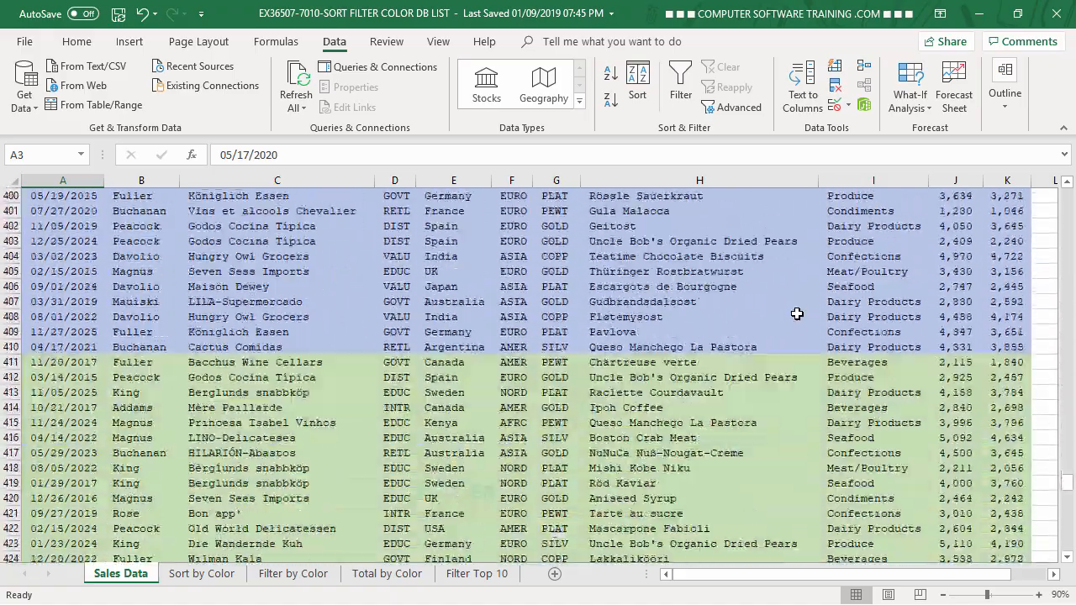
scroll(795, 313, down, 14)
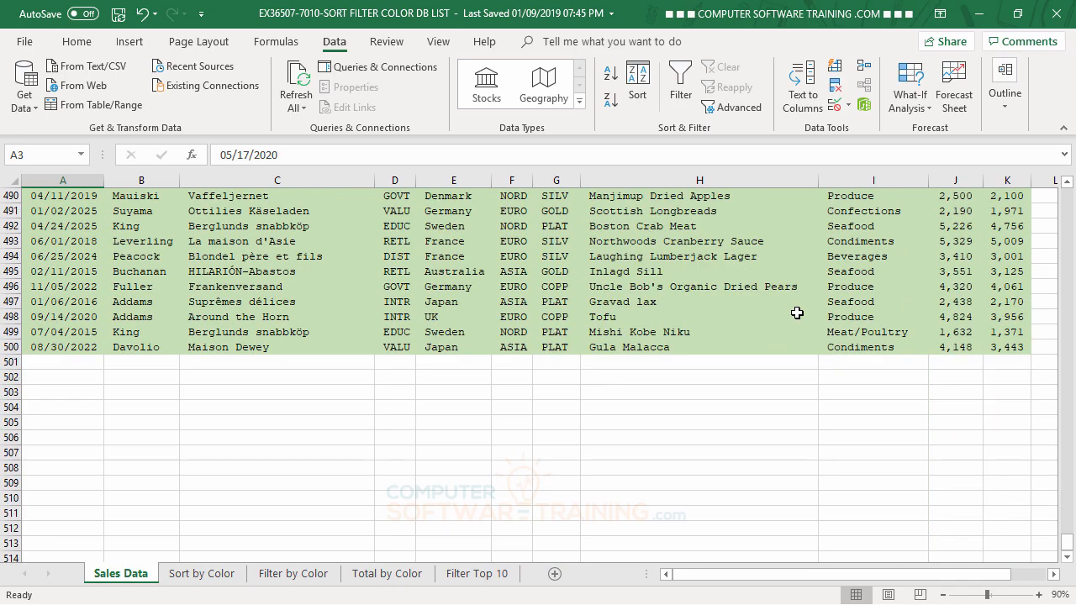
scroll(796, 311, up, 20)
scroll(797, 311, up, 6)
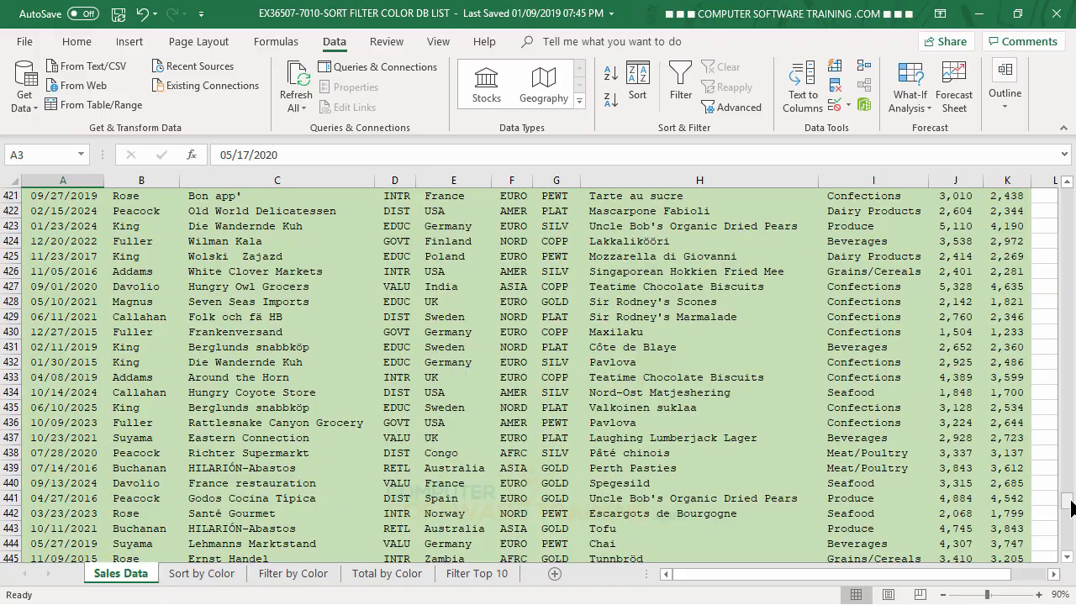
drag(1070, 505, 1067, 196)
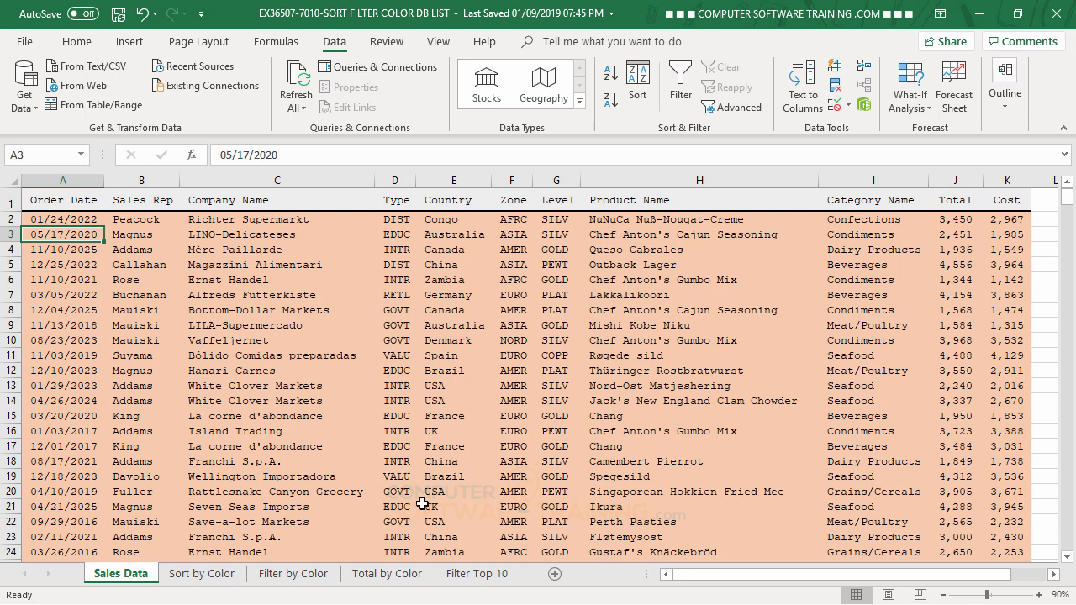
Step: Reopen the sort settings, add a blank level below the Product Name level, and enlarge the dialog
click(640, 76)
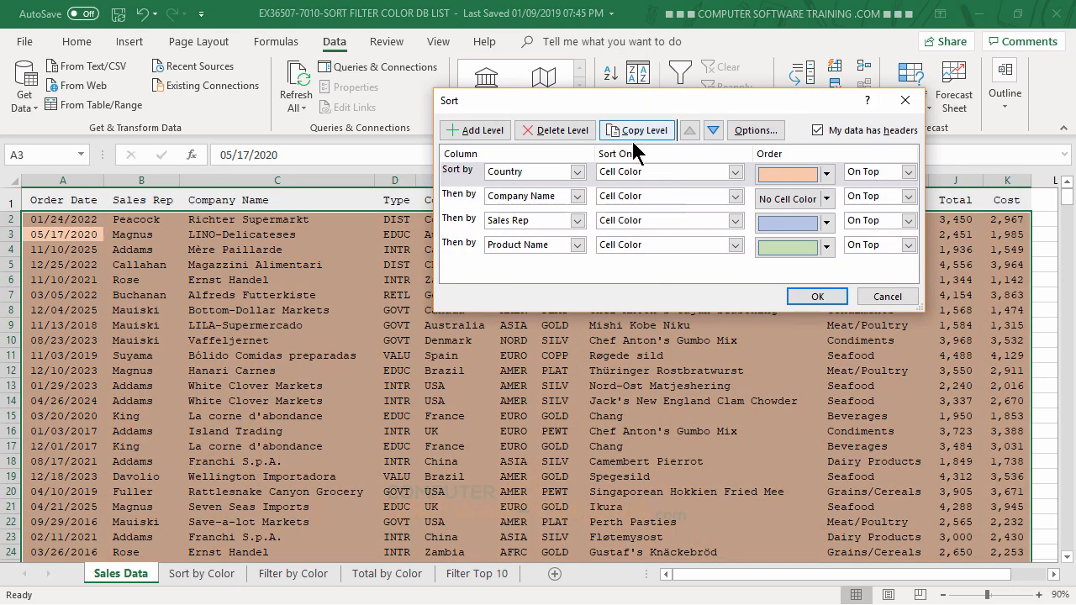
click(479, 131)
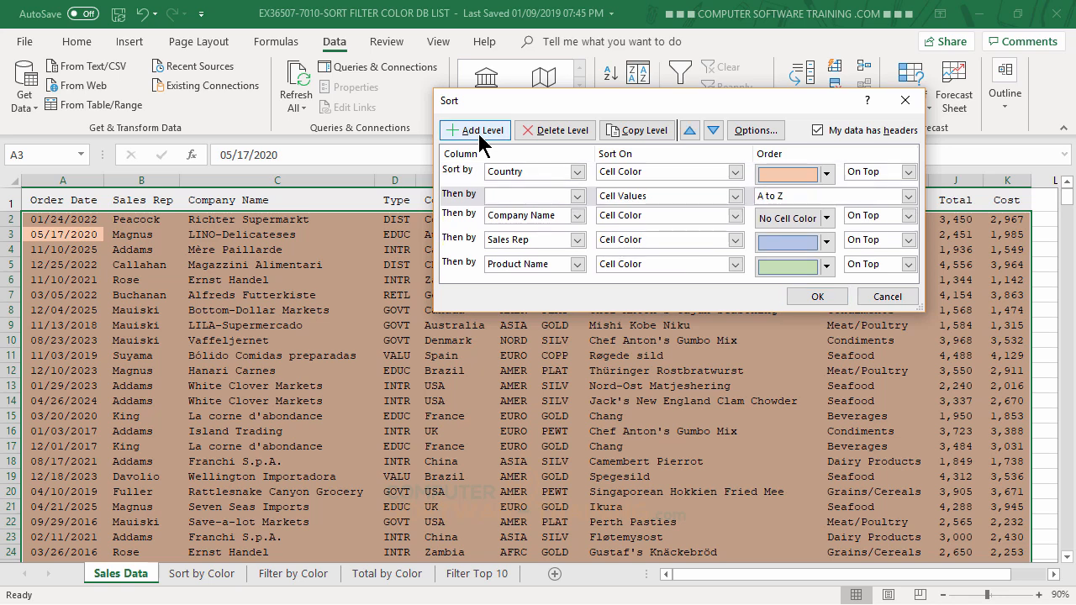
click(453, 196)
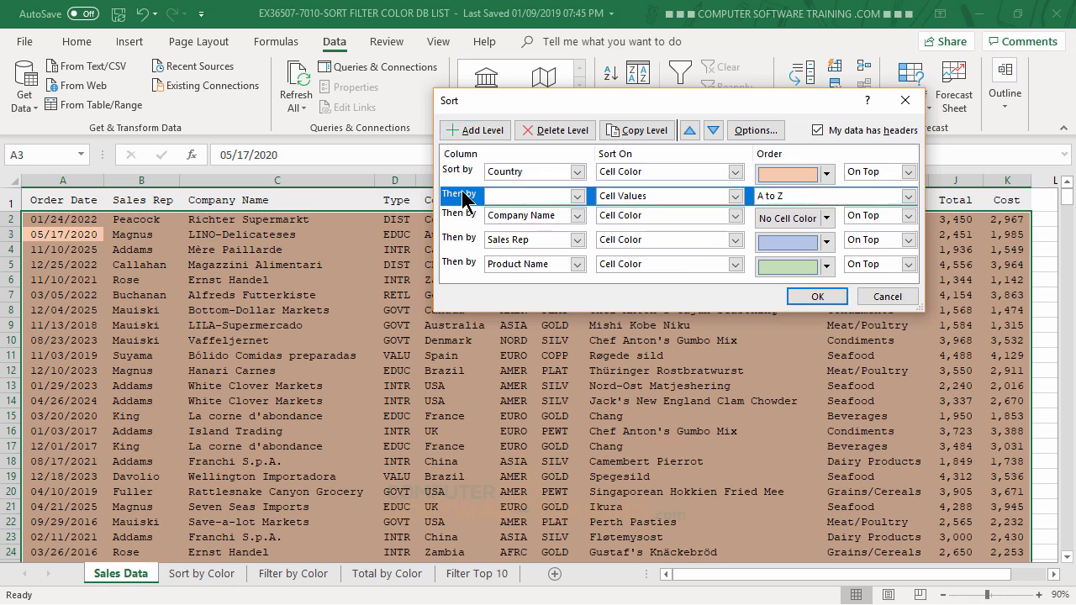
click(713, 130)
click(712, 130)
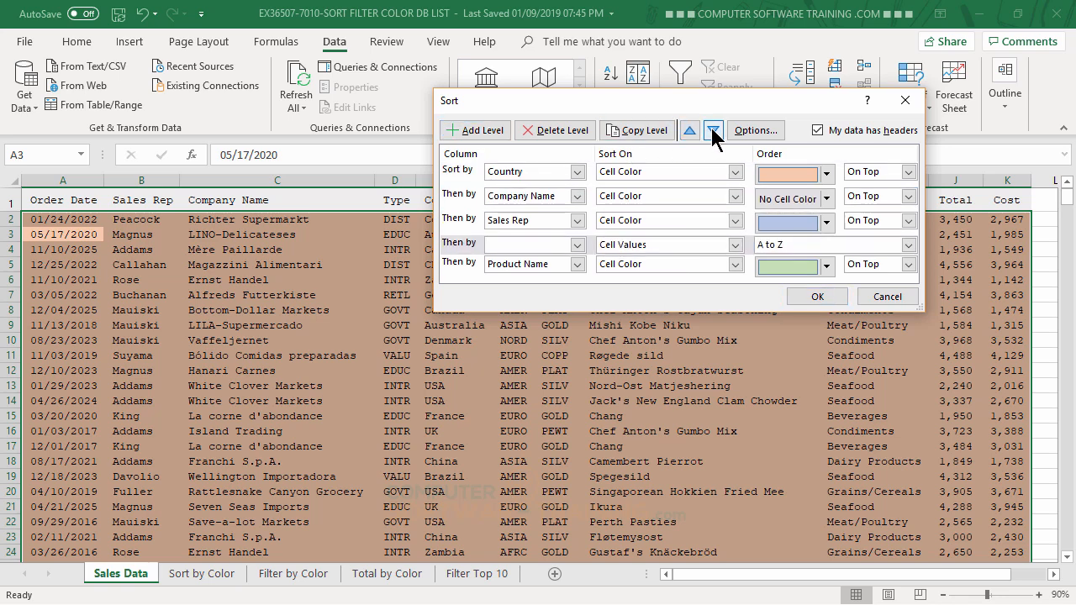
click(713, 130)
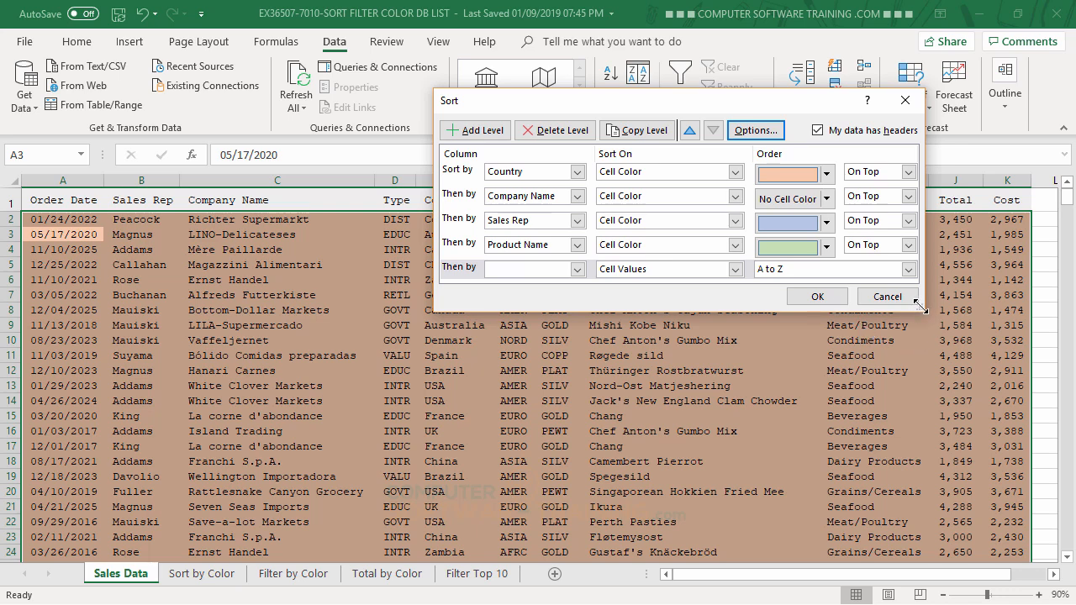
drag(919, 309, 944, 408)
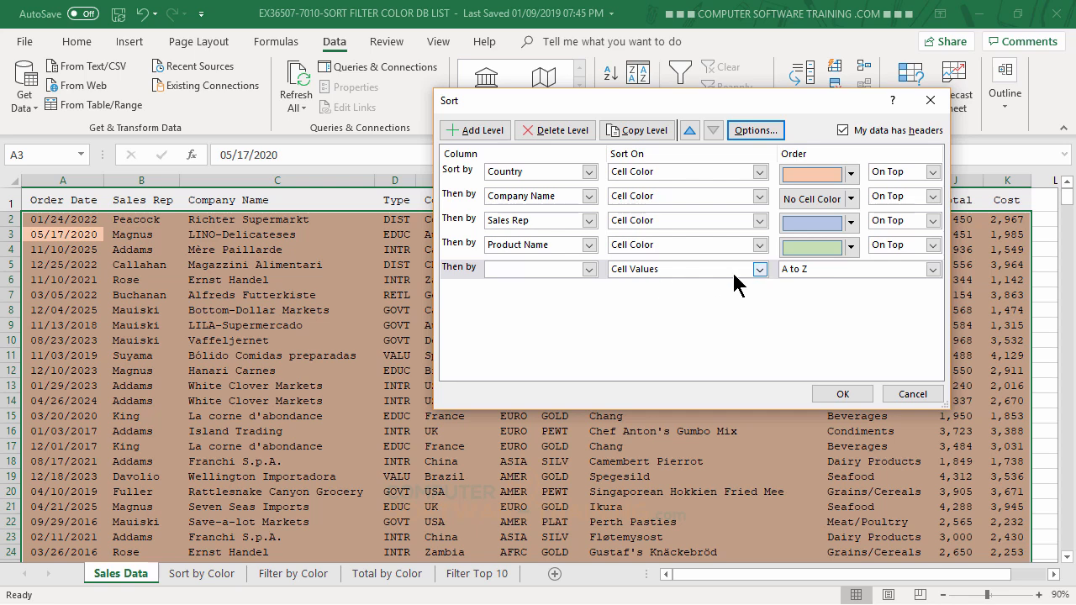
Step: Set the fifth sort level to Order Date by Cell Values, Oldest to Newest, and apply the sort
click(589, 269)
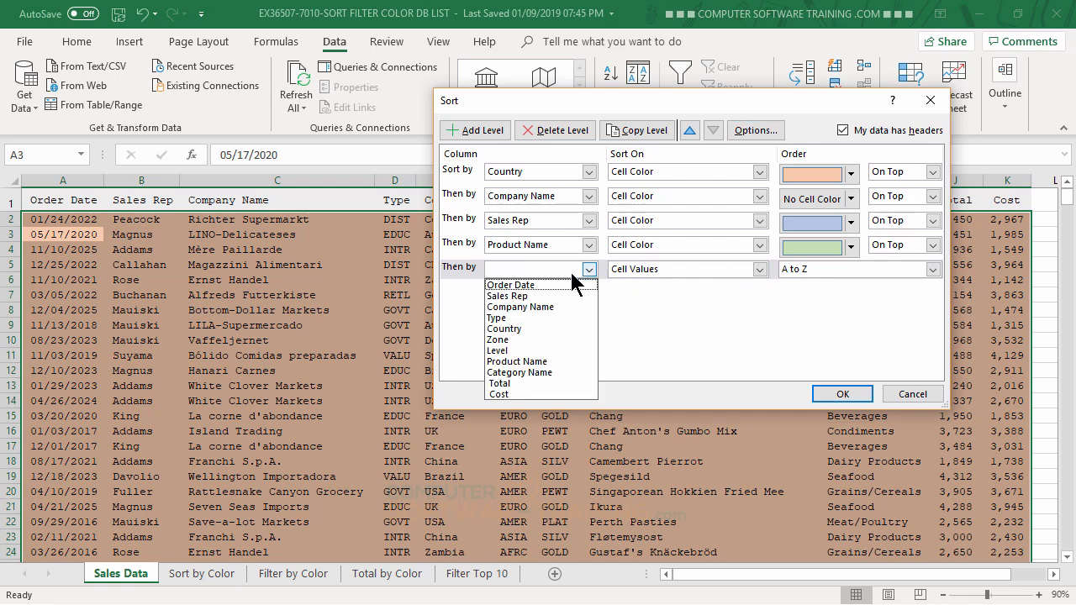
click(551, 285)
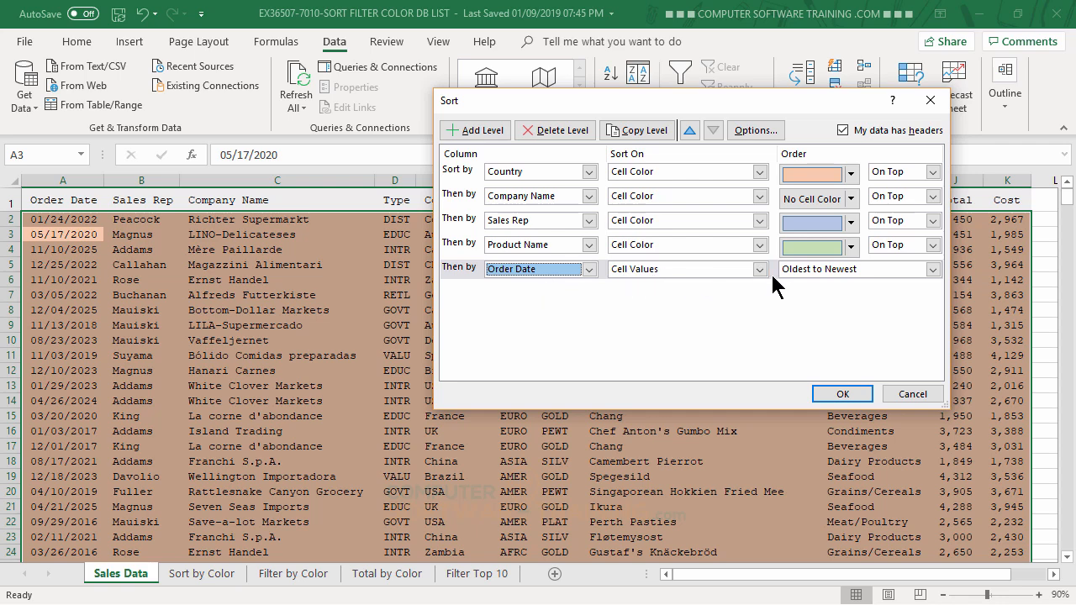
click(807, 269)
click(809, 271)
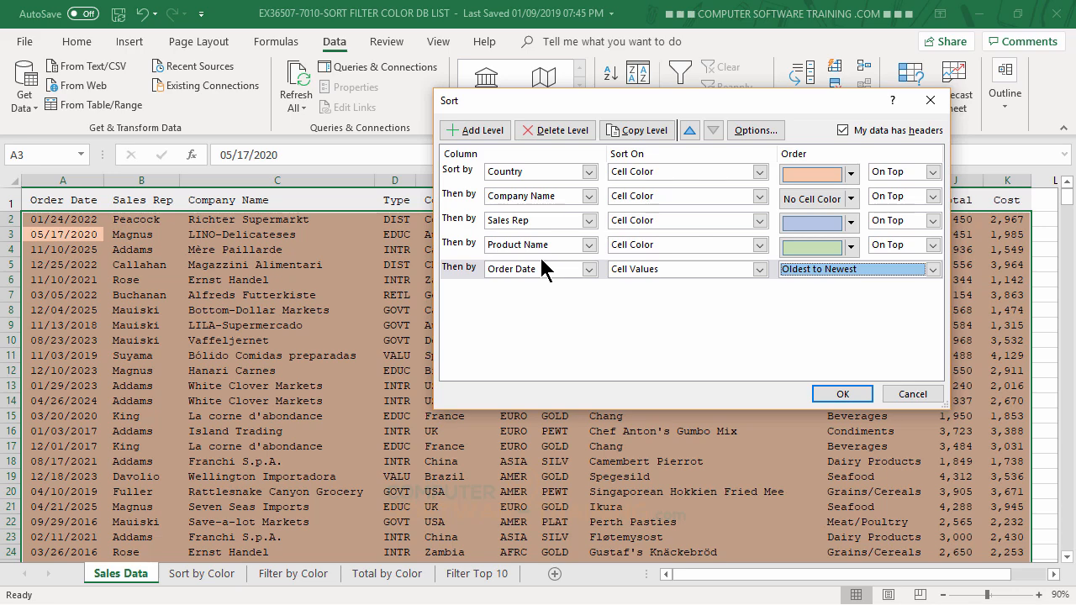
click(838, 394)
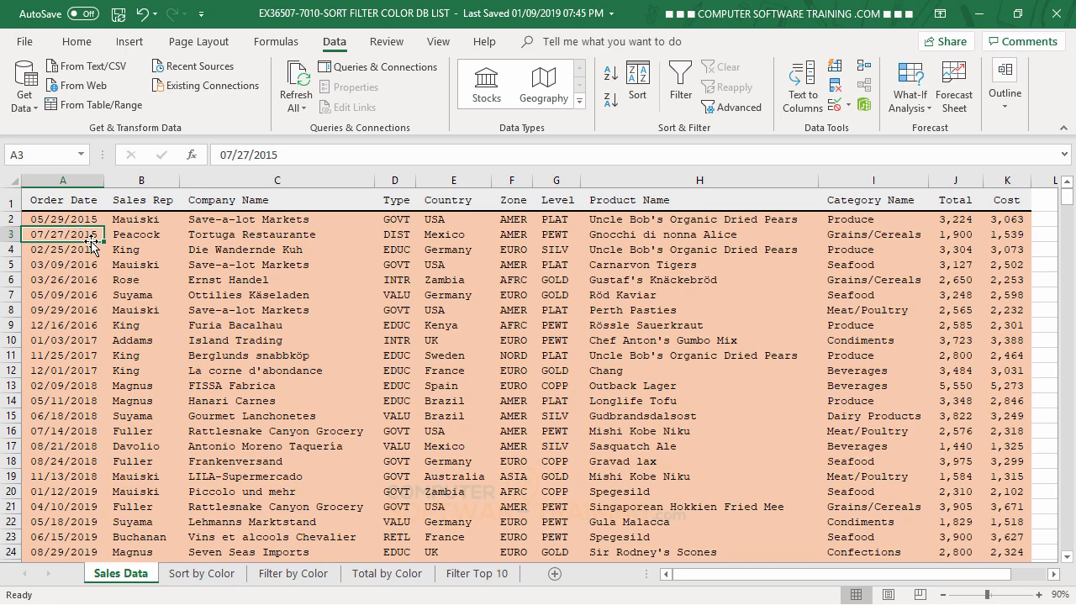
Step: Check the order dates within each color group down the list, and return to the first rows
scroll(102, 270, down, 13)
scroll(103, 269, down, 5)
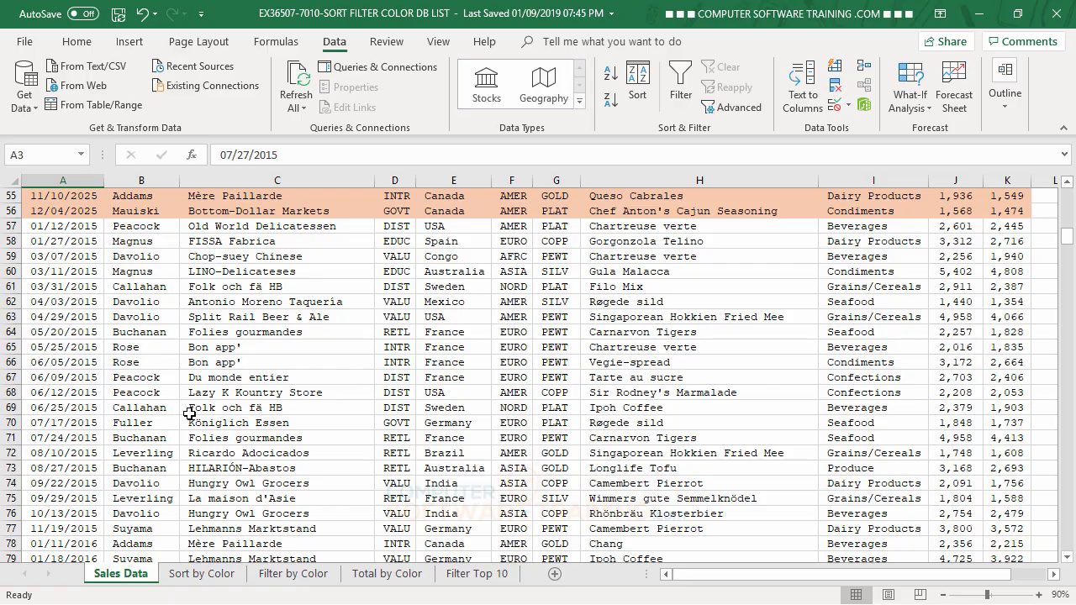
scroll(216, 359, down, 20)
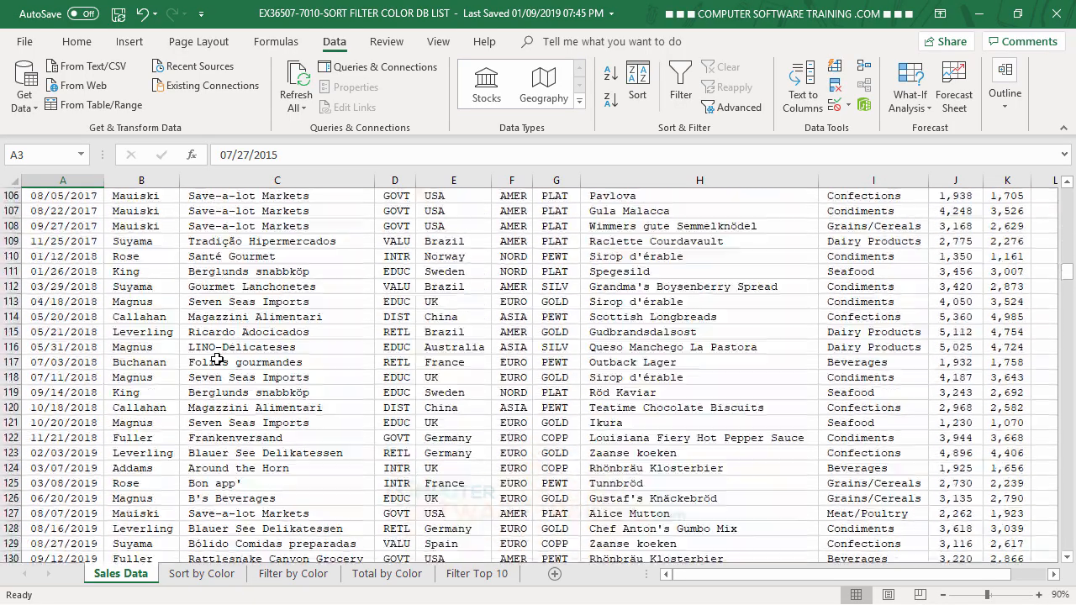
scroll(217, 359, down, 20)
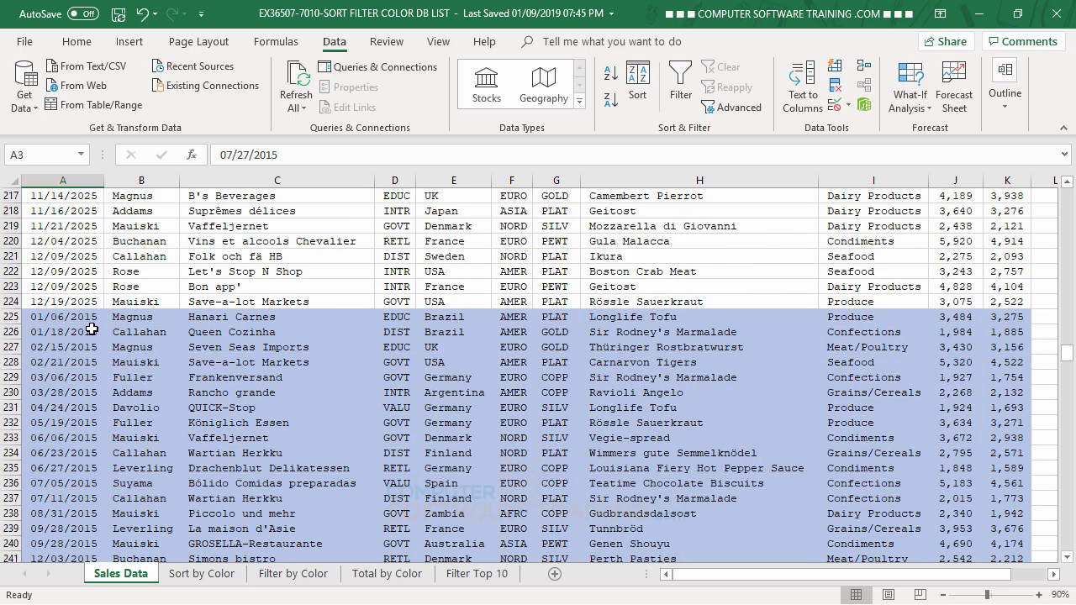
scroll(372, 380, down, 3)
scroll(373, 377, down, 20)
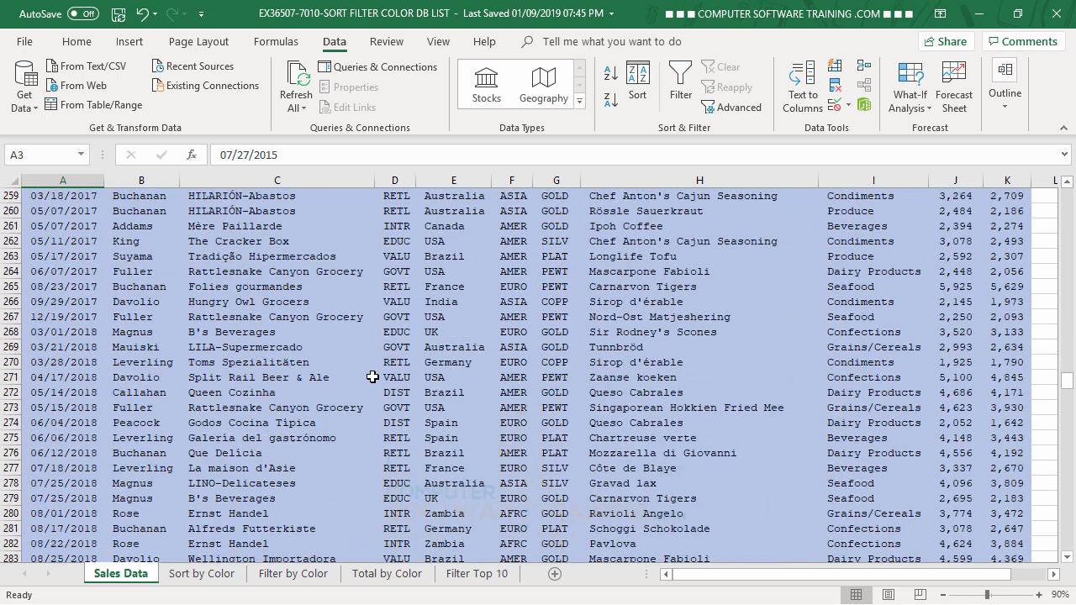
scroll(372, 377, down, 20)
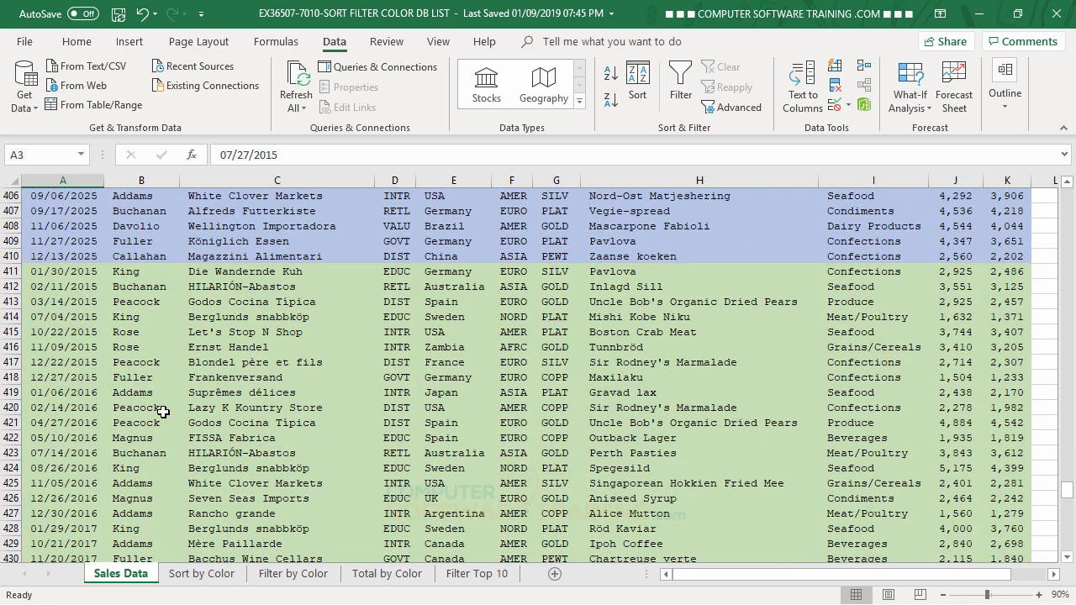
drag(1068, 505, 1067, 191)
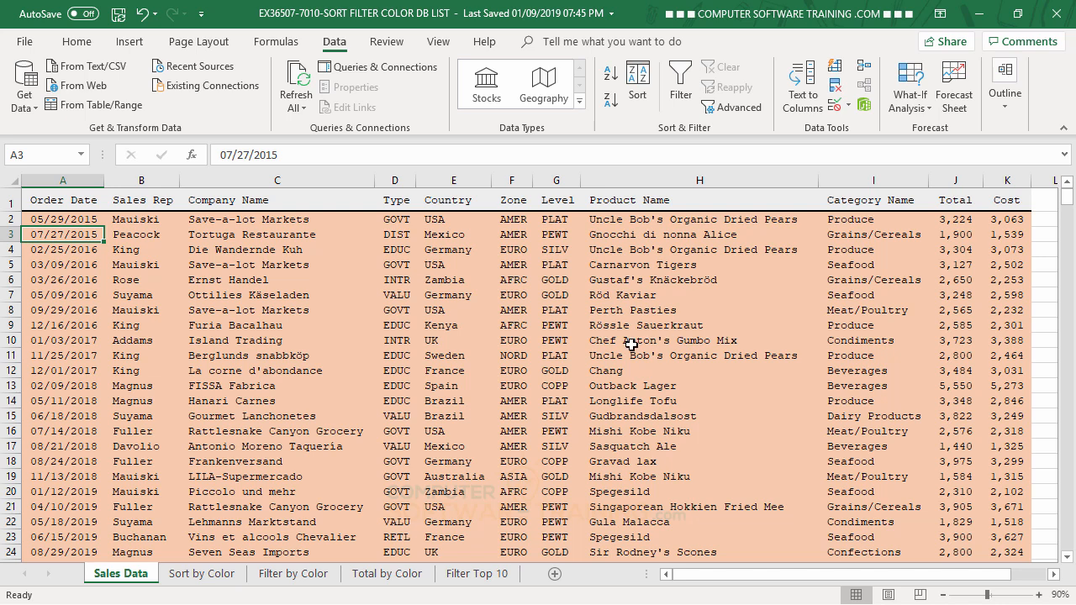
Step: Sort the sales data by the Company Name column in ascending A to Z order
click(240, 252)
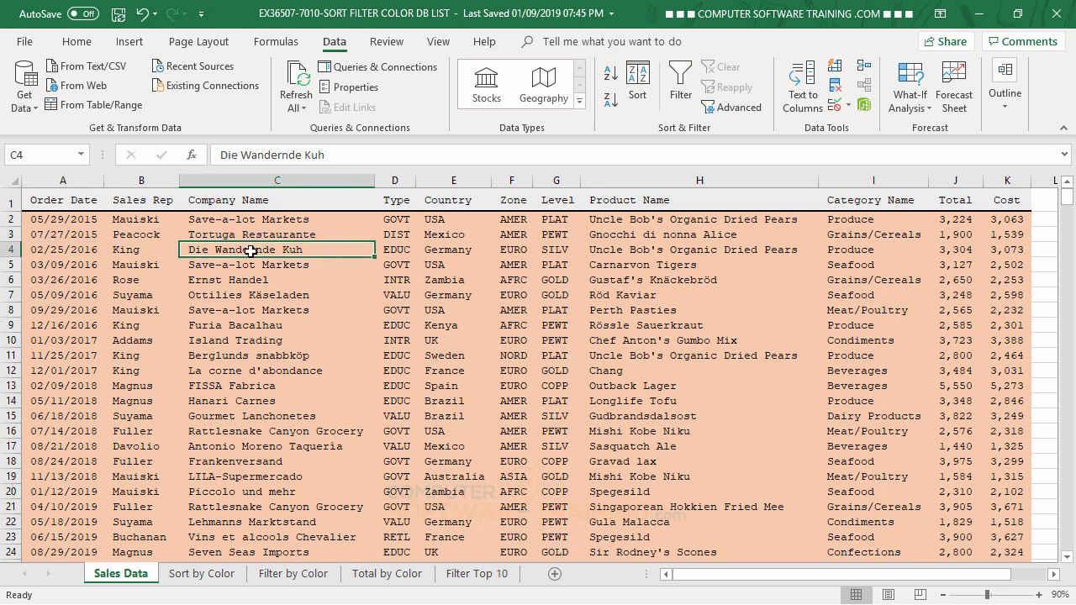
click(610, 80)
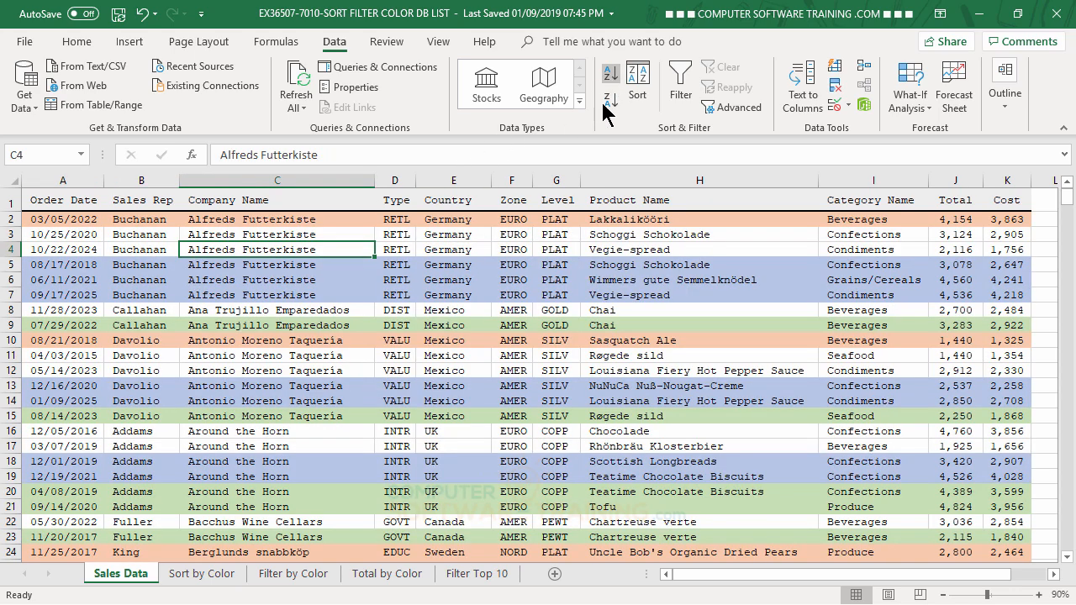
scroll(543, 360, down, 10)
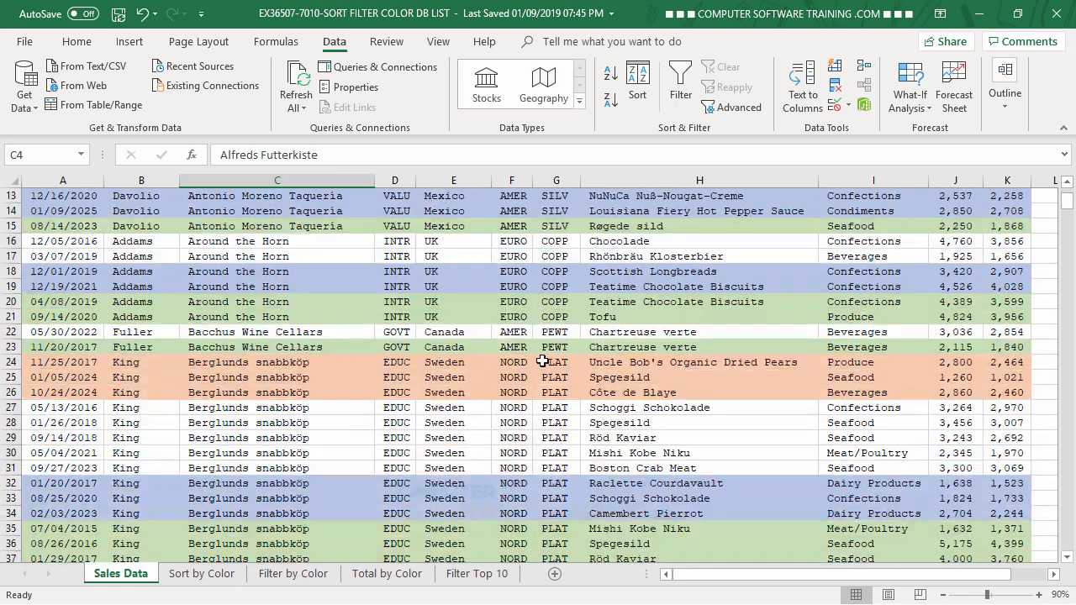
scroll(542, 360, up, 10)
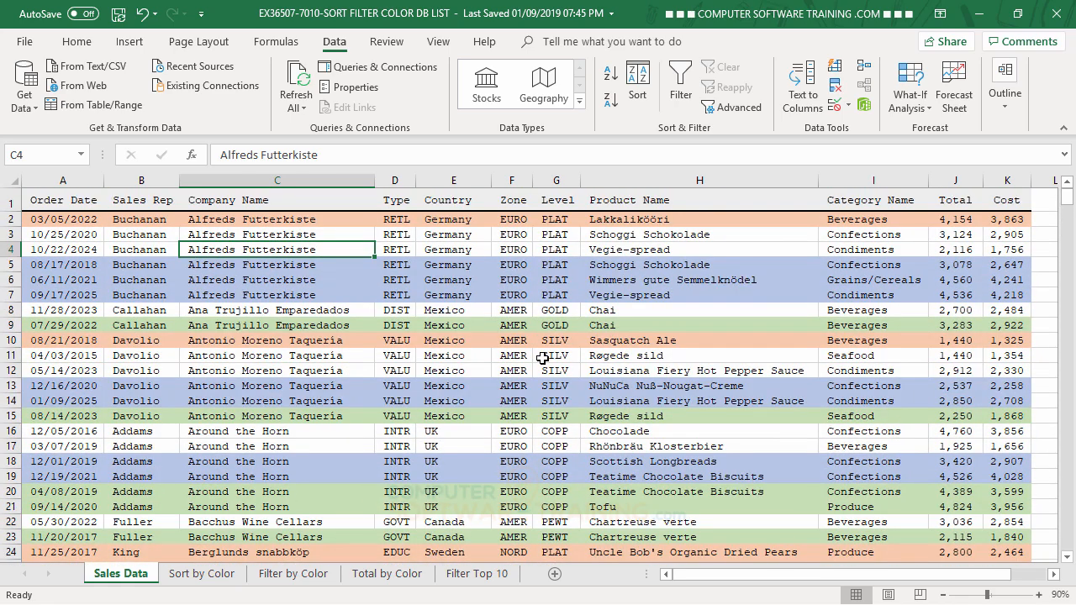
key(ctrl+z)
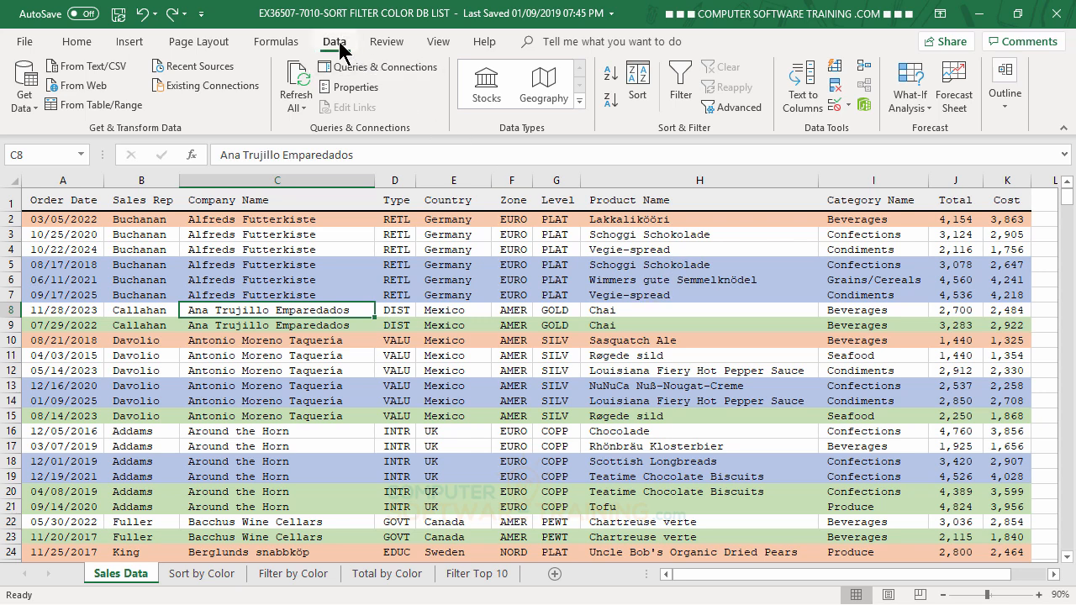
Step: Turn on filtering for the column headers of the sales data list
click(683, 79)
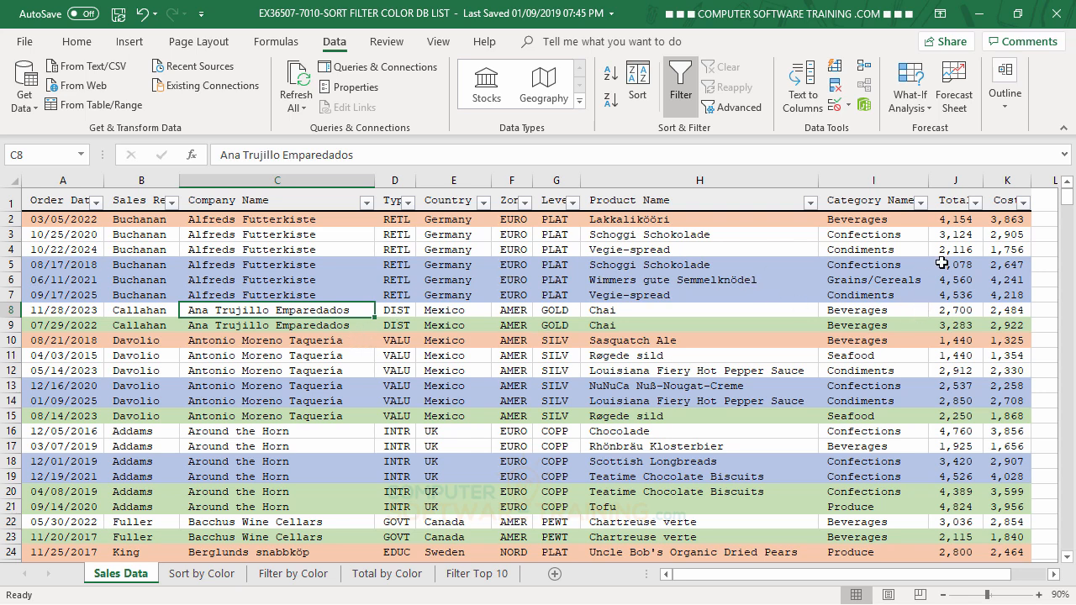
Step: Filter the sales data by the blue cell color in the Sales Rep column
click(172, 203)
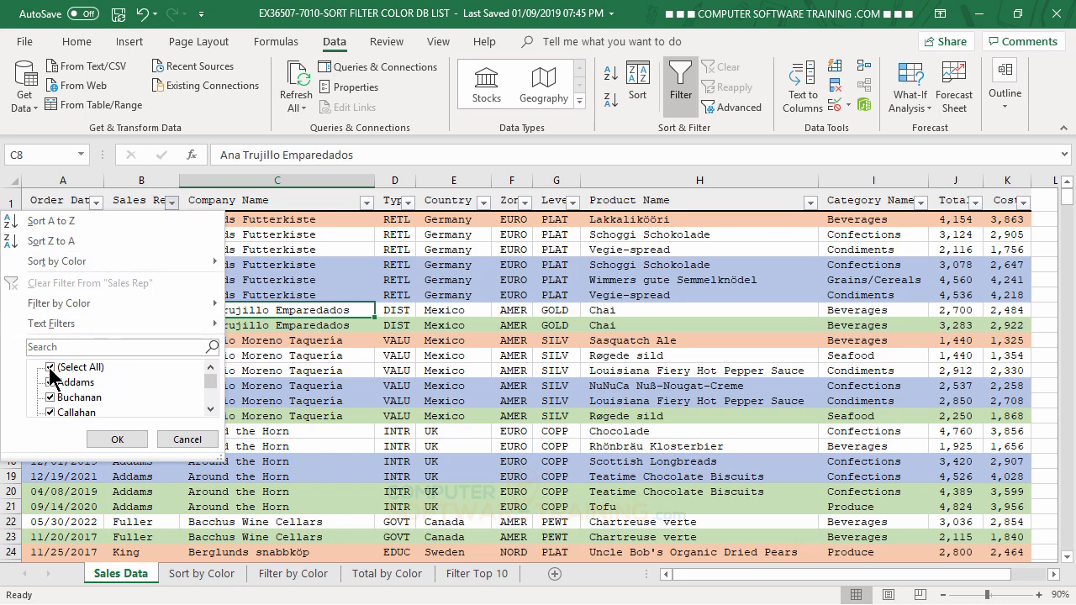
mouse_move(62, 304)
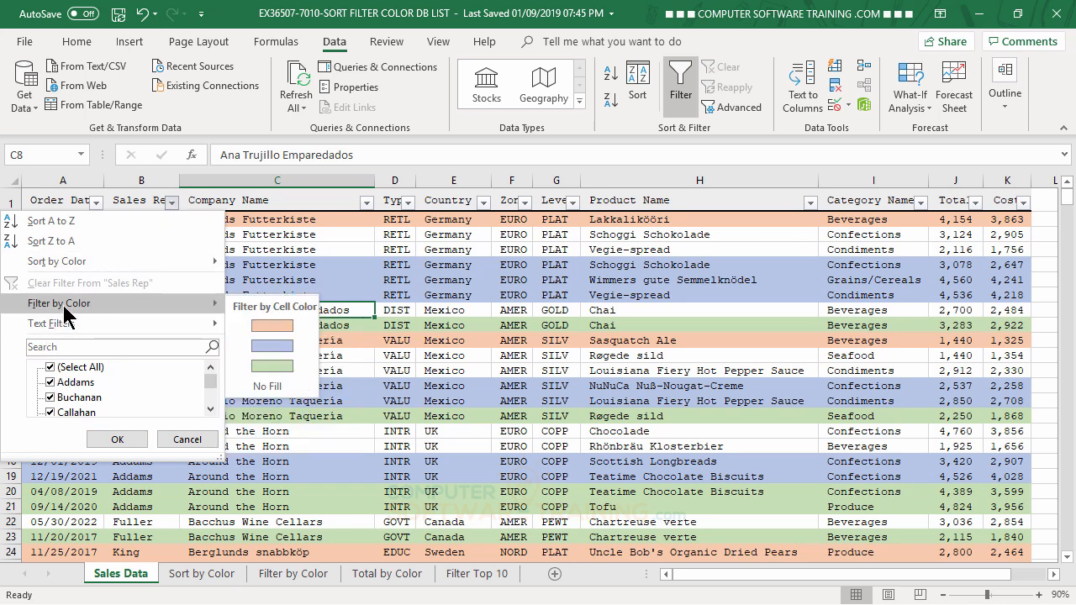
click(280, 346)
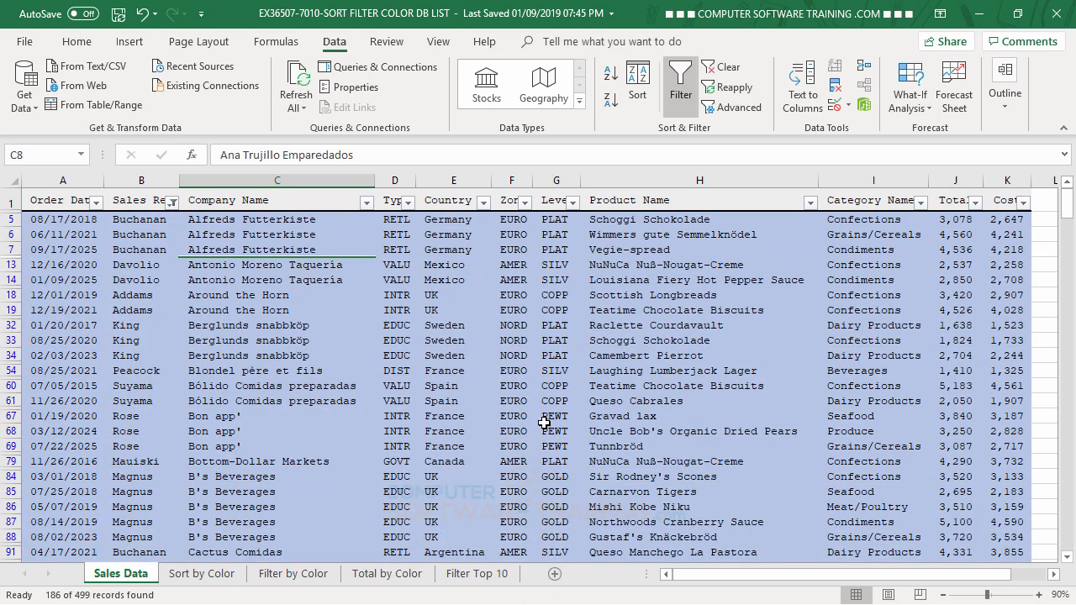
Step: Look through the filtered rows down the list for their cell color and company order, and return to the first rows
scroll(547, 420, down, 10)
scroll(538, 423, down, 20)
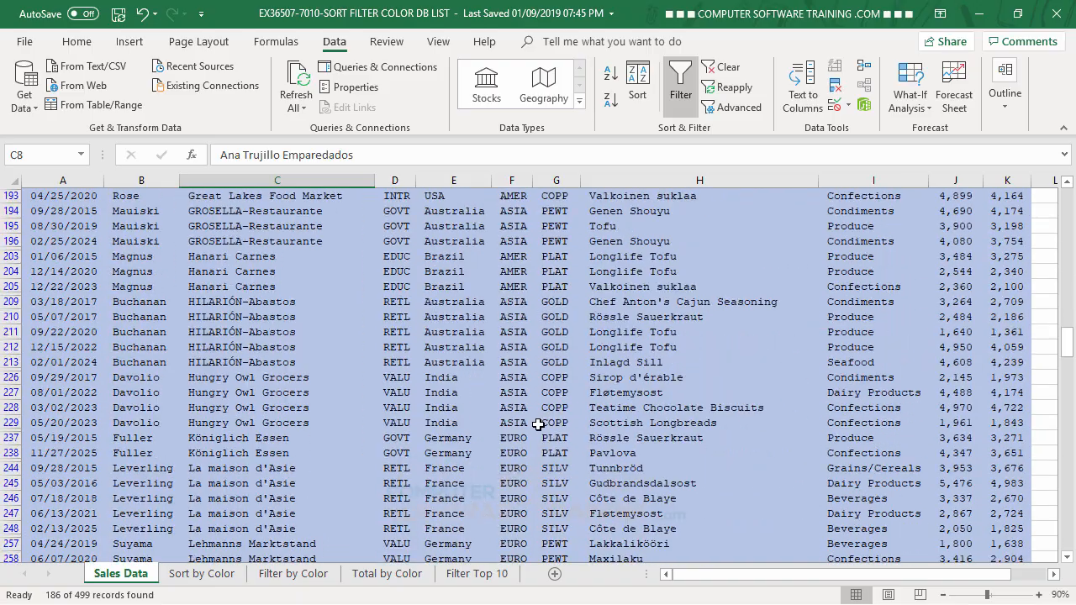
scroll(538, 425, down, 20)
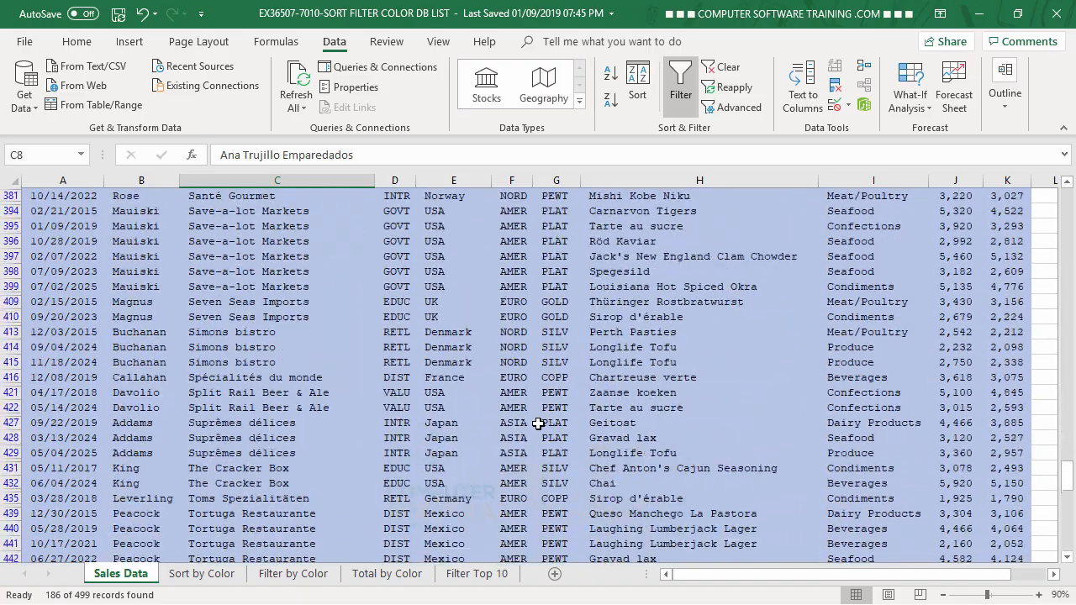
scroll(537, 424, down, 6)
scroll(538, 424, up, 14)
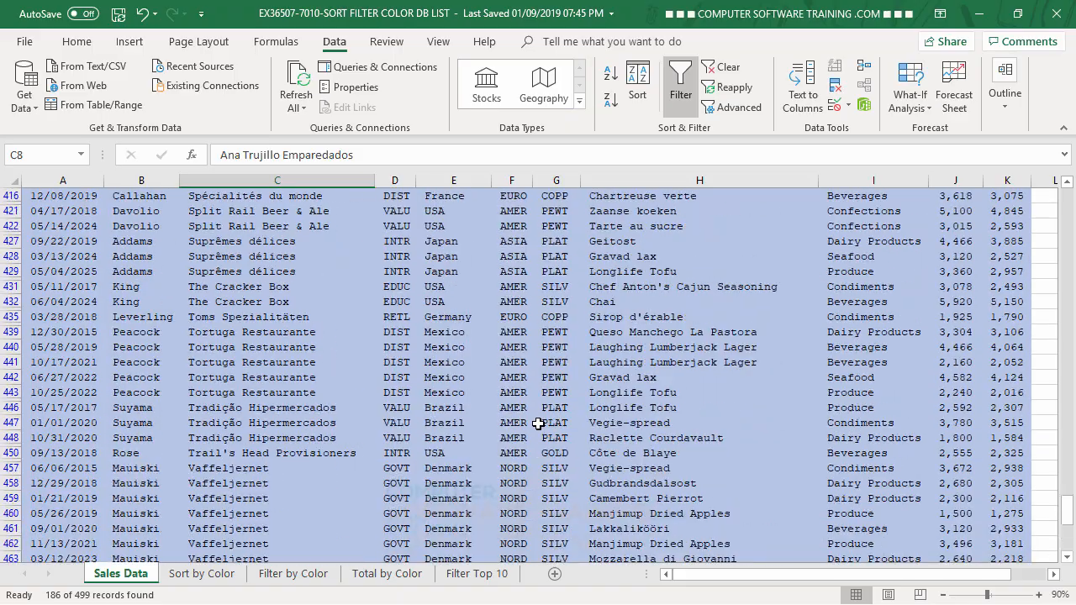
scroll(538, 424, up, 20)
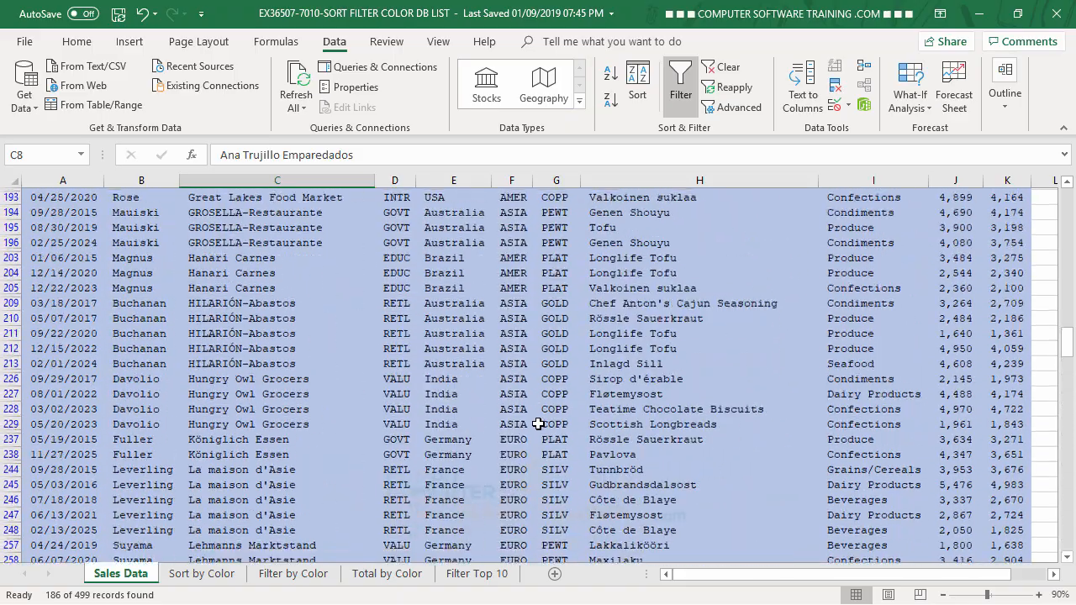
scroll(538, 425, up, 15)
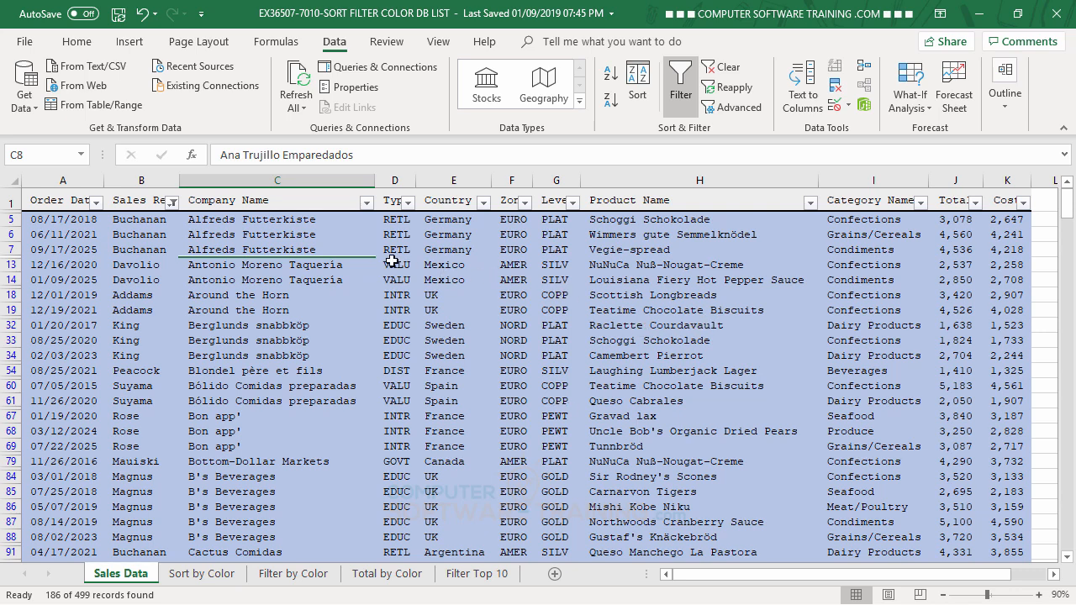
Step: Sort the filtered rows by Order Date from oldest to newest and check the dates down the list
click(96, 202)
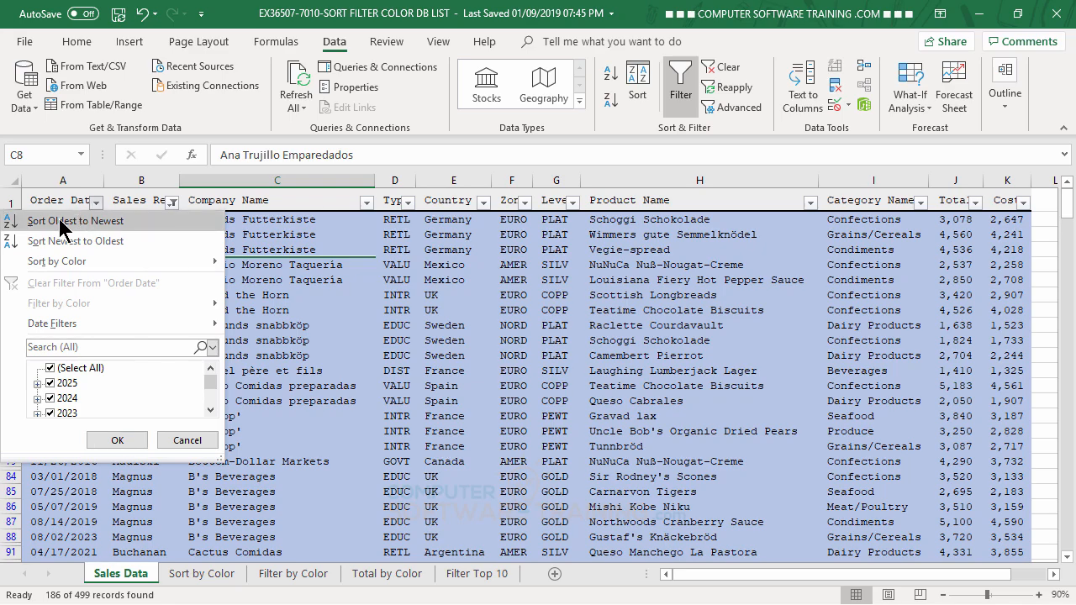
click(63, 223)
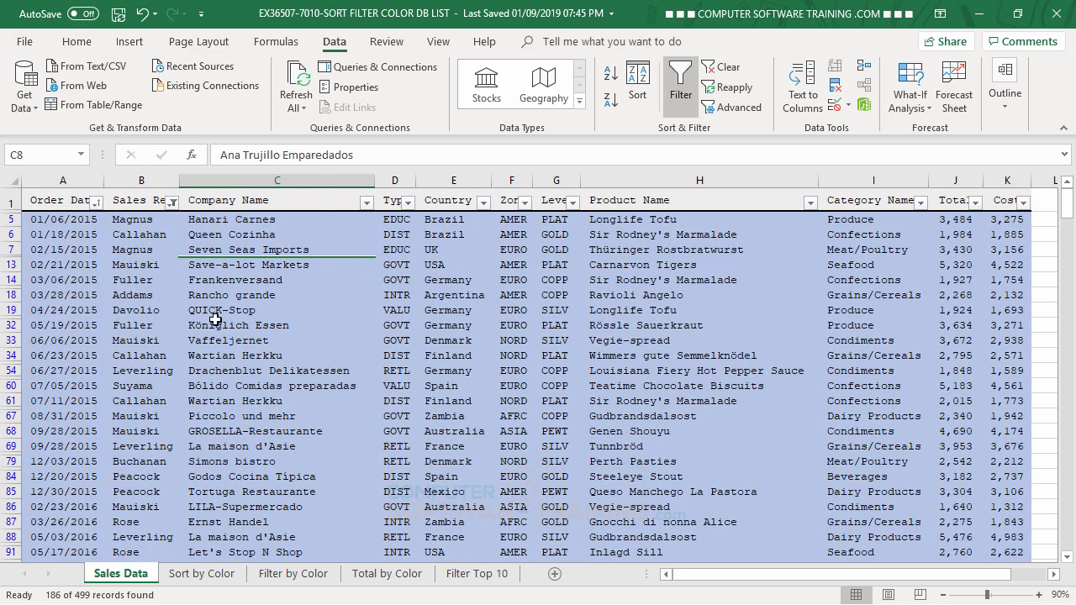
scroll(248, 332, down, 14)
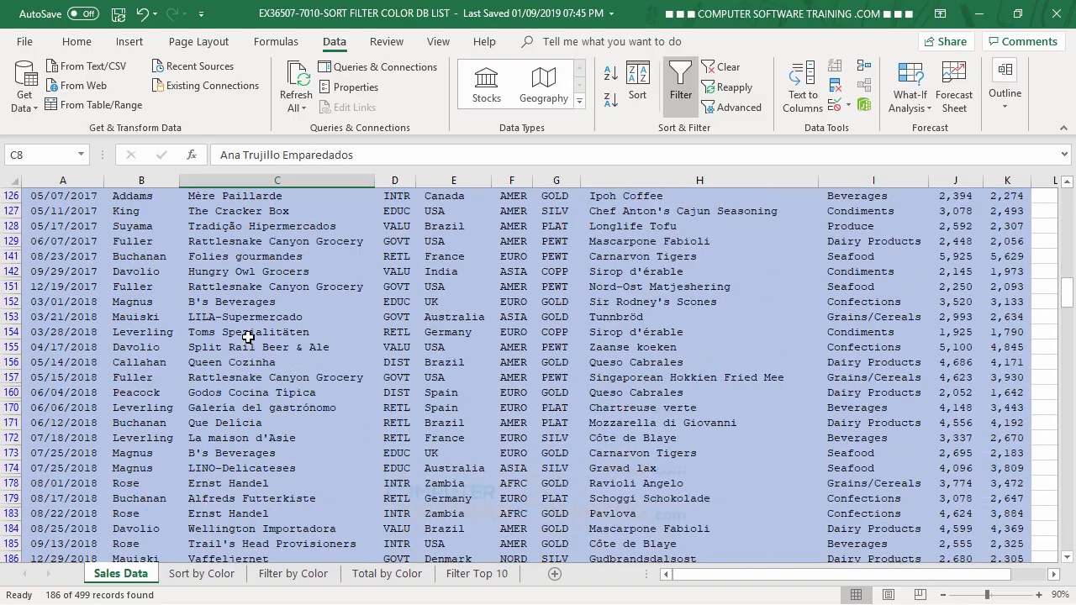
scroll(246, 336, down, 8)
scroll(245, 337, up, 15)
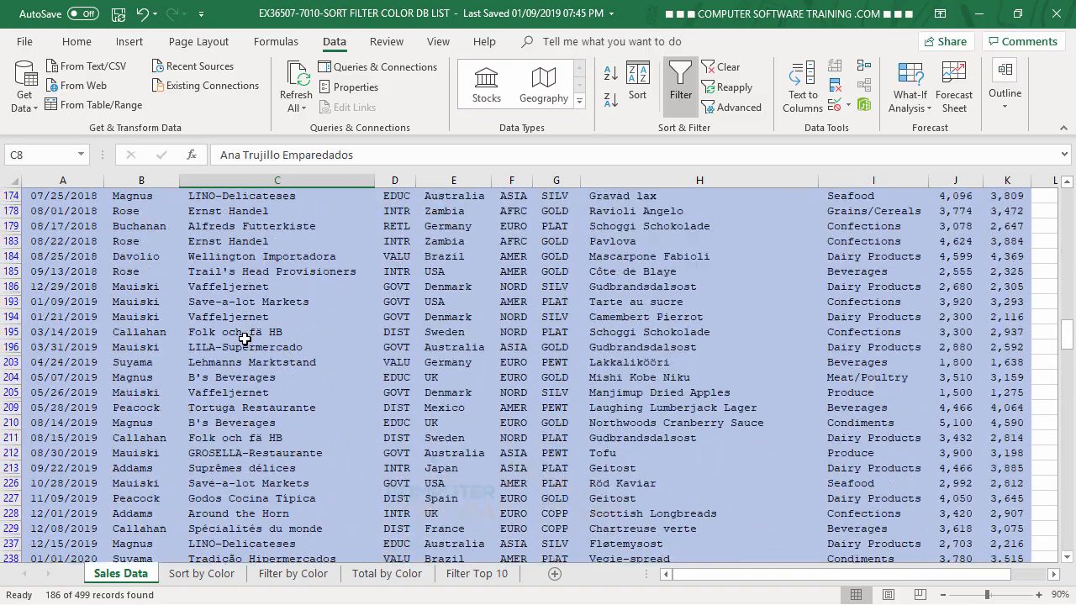
scroll(244, 338, up, 10)
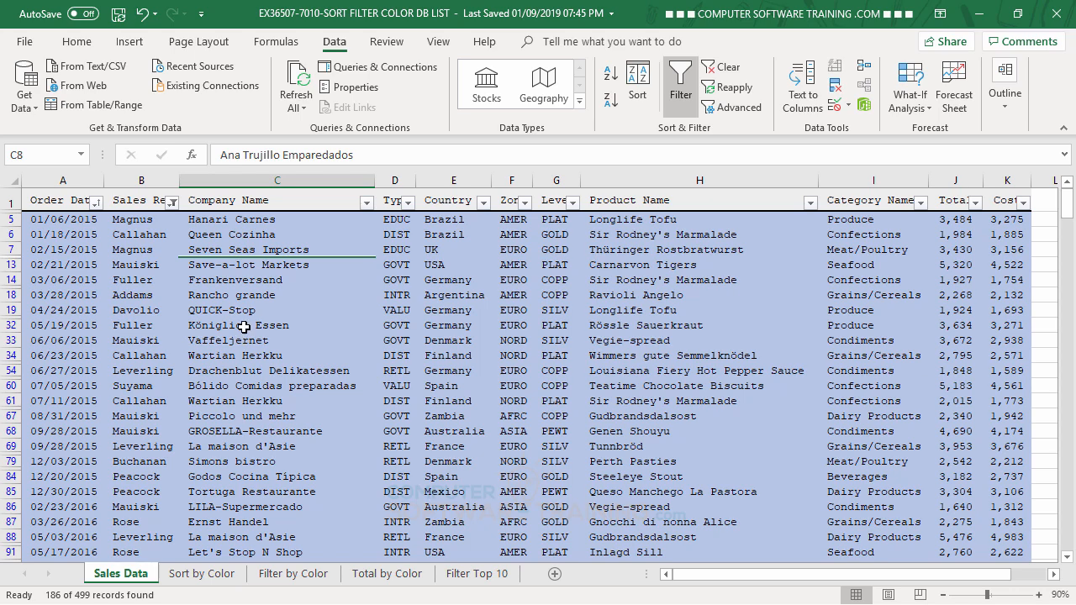
Step: Change the custom sort of the filtered rows to Sales Rep by Cell Values, A to Z, and apply it
click(641, 80)
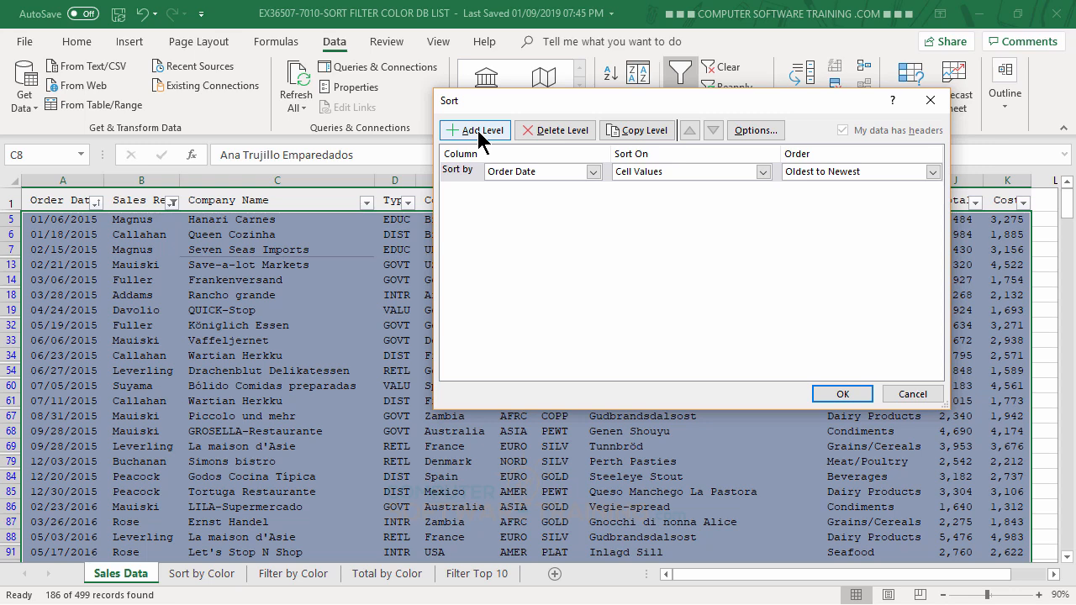
click(922, 396)
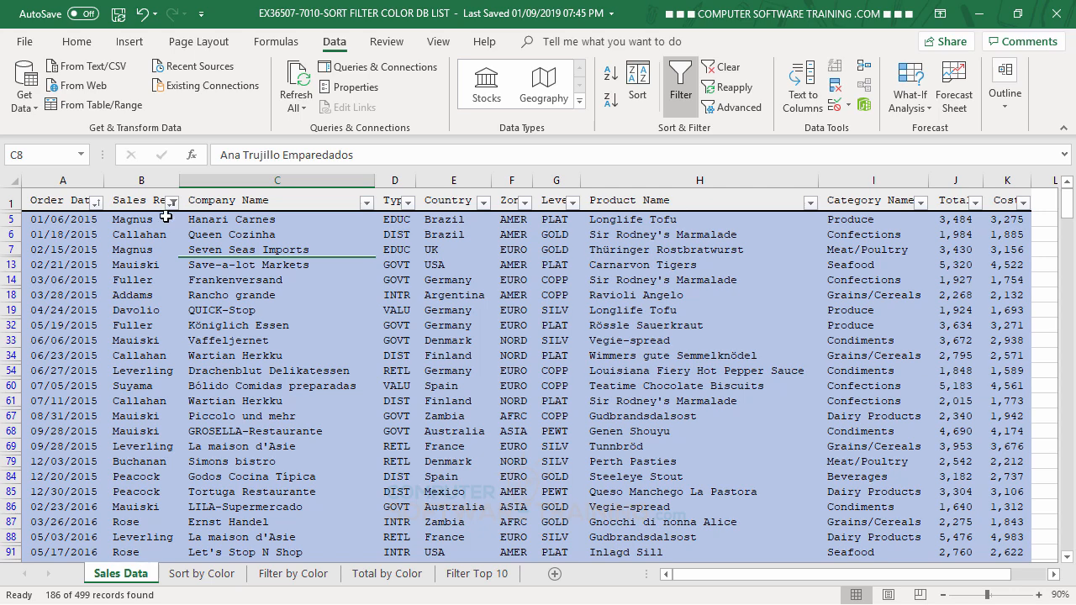
click(637, 82)
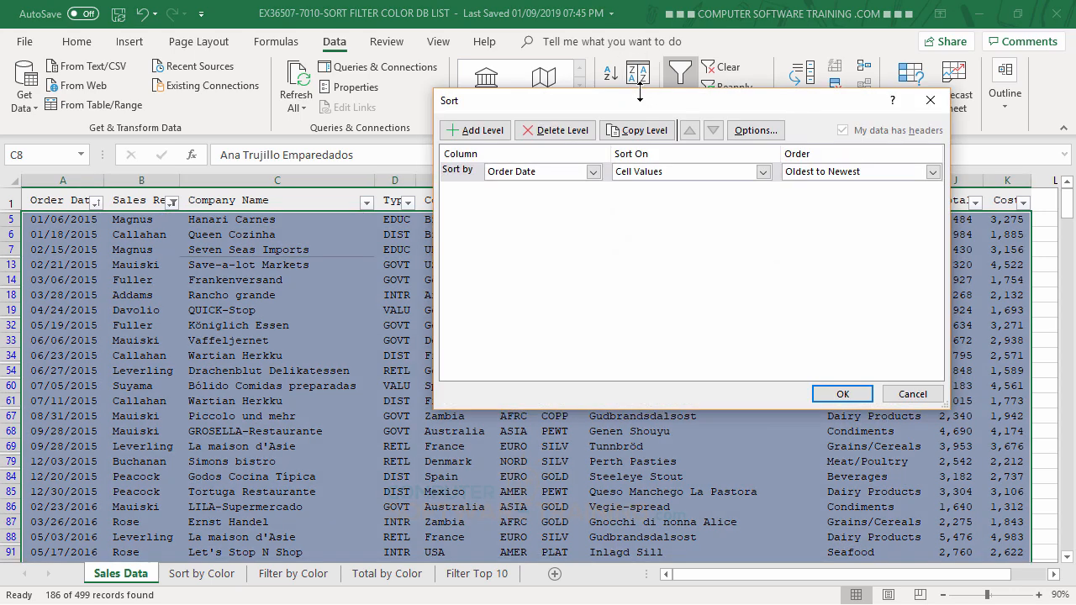
click(594, 171)
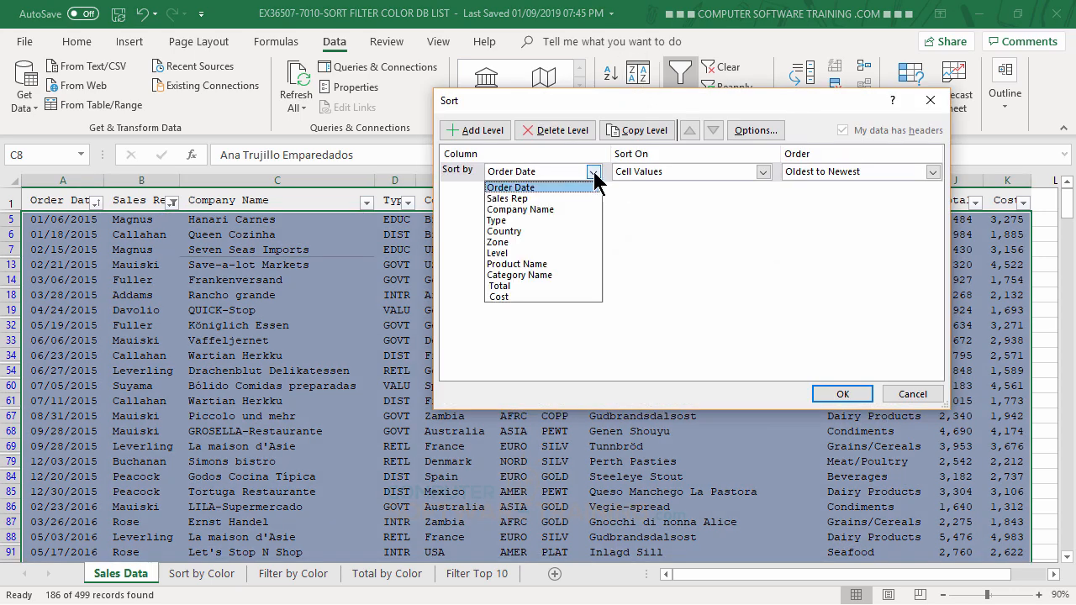
click(530, 200)
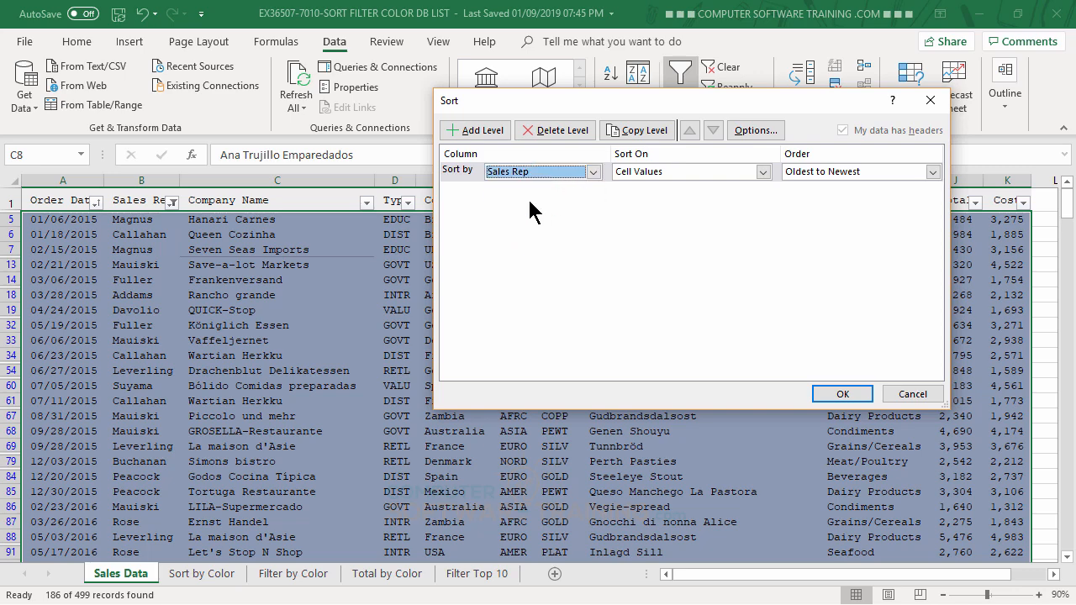
click(845, 395)
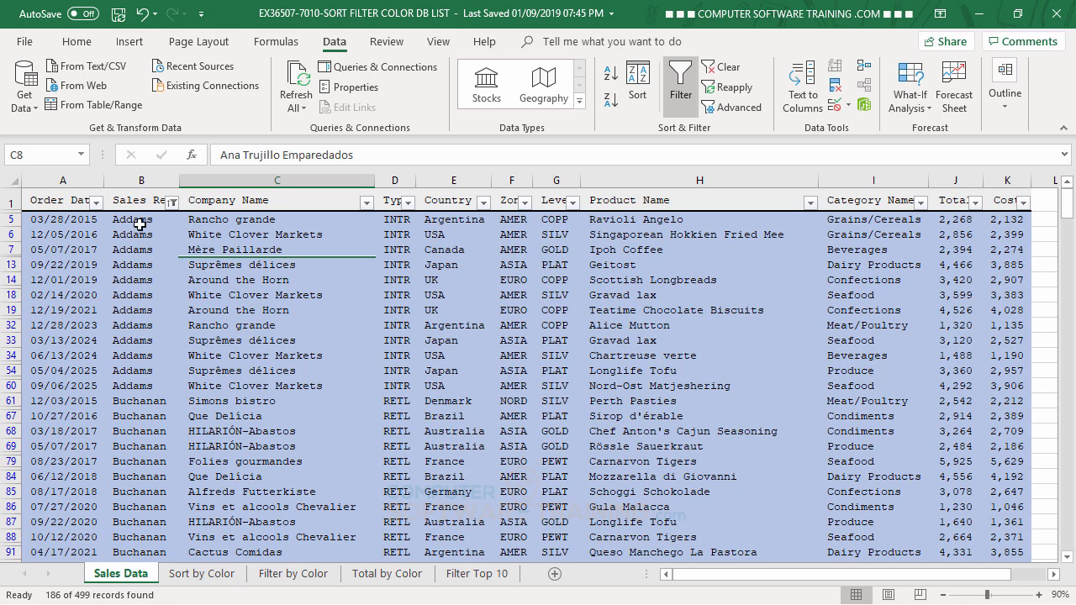
Step: Add a second sort level on Total by Cell Values, Largest to Smallest, and apply it to the filtered rows
click(640, 84)
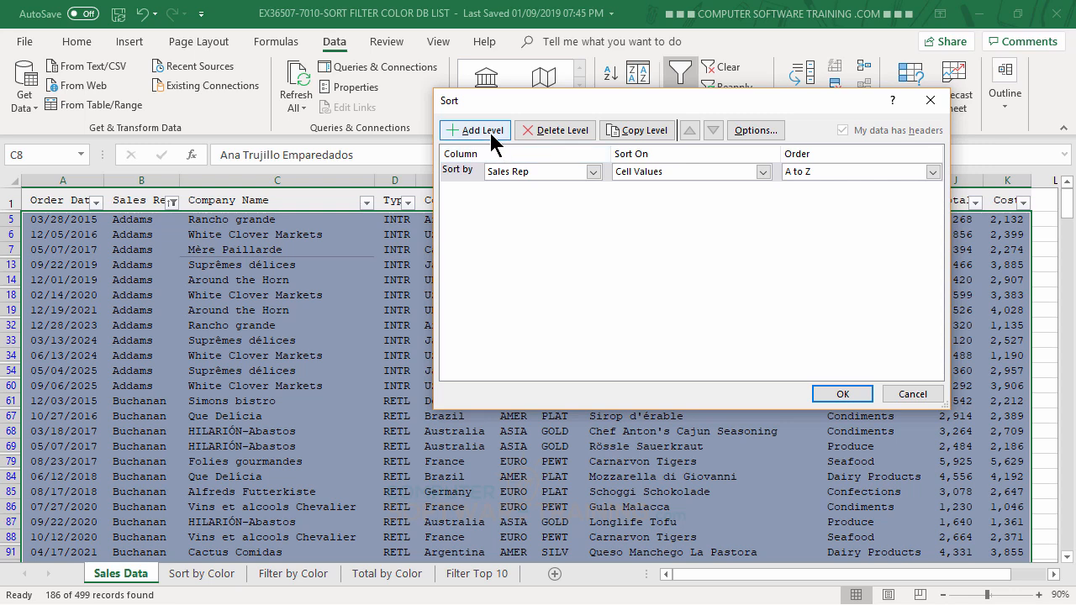
click(493, 135)
click(592, 192)
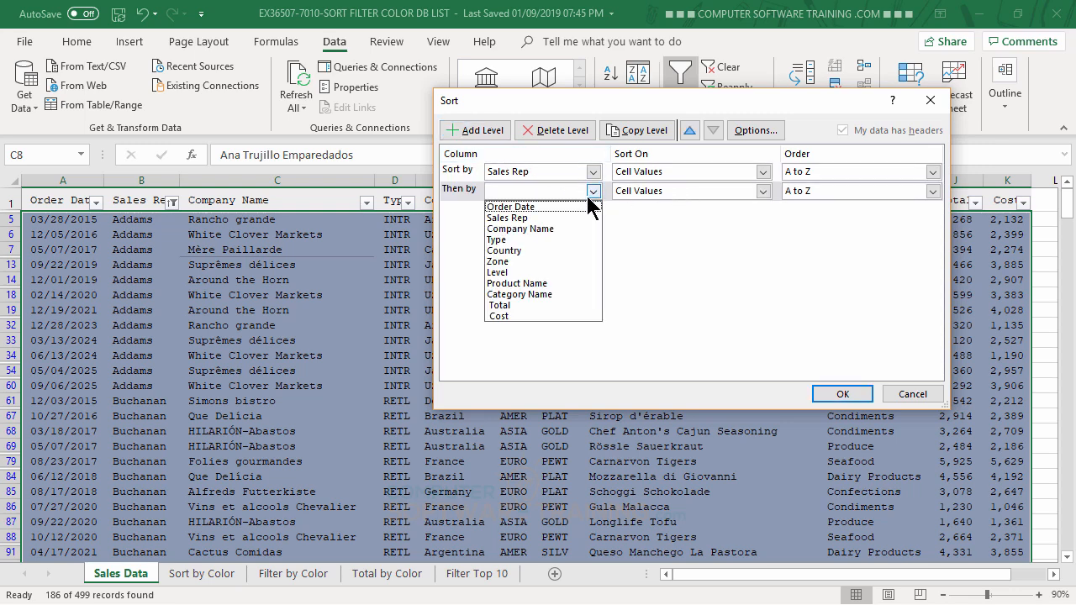
click(499, 305)
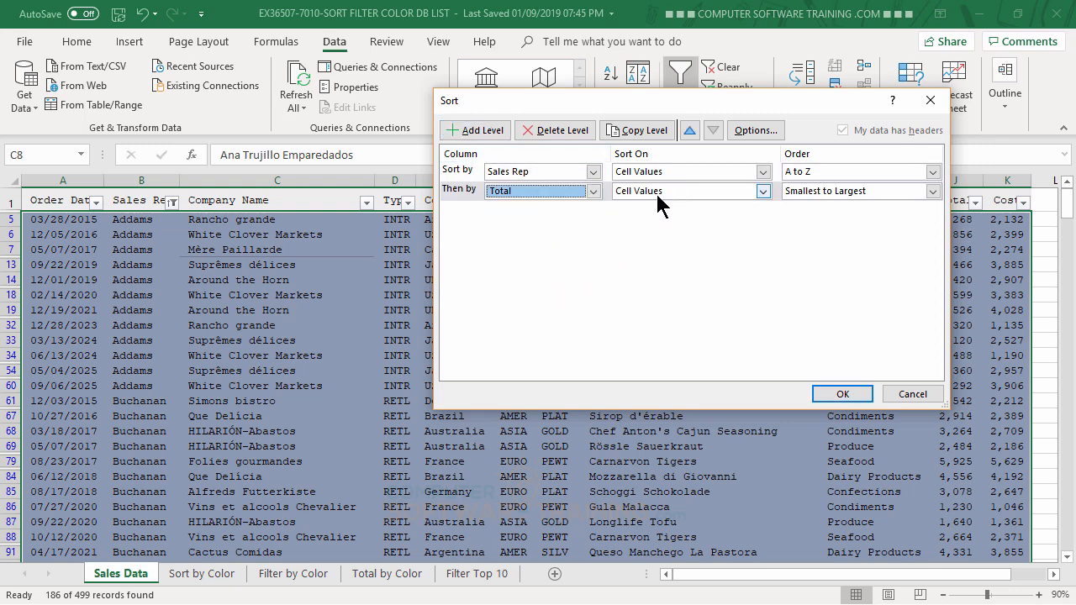
click(803, 191)
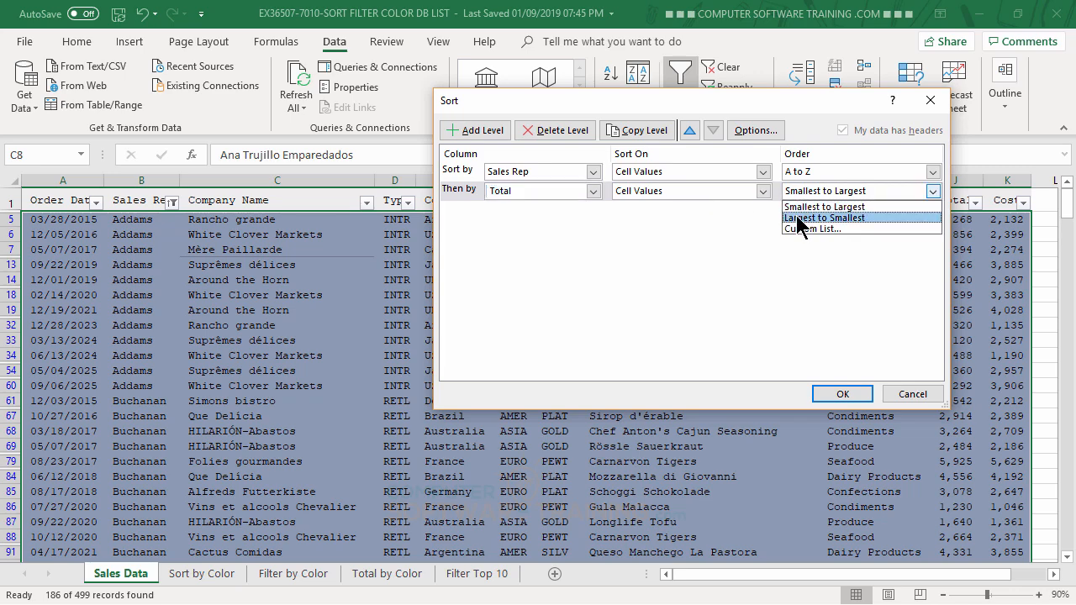
click(802, 217)
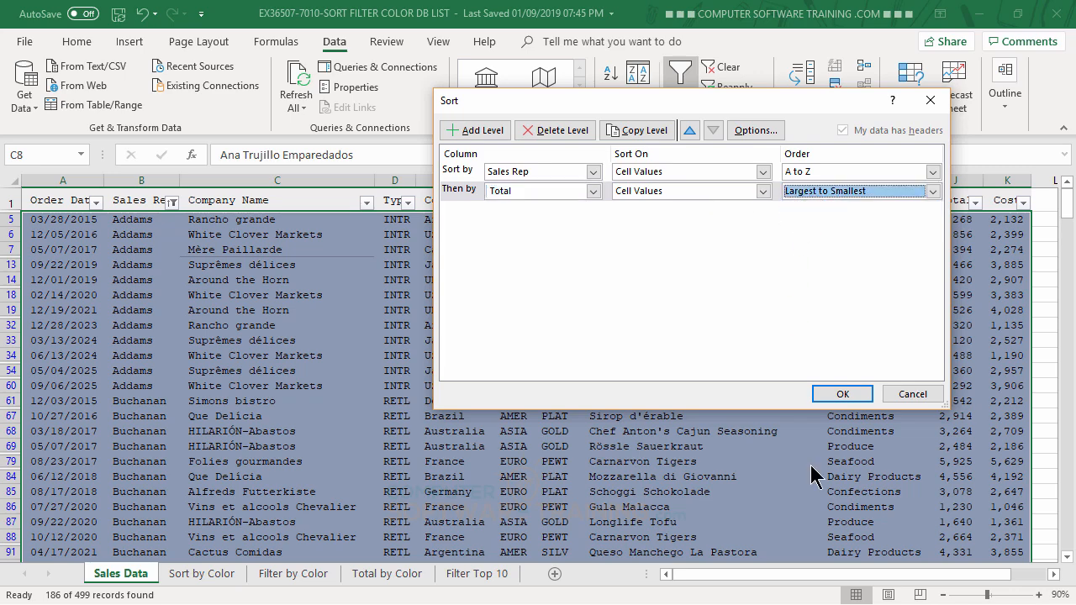
click(848, 394)
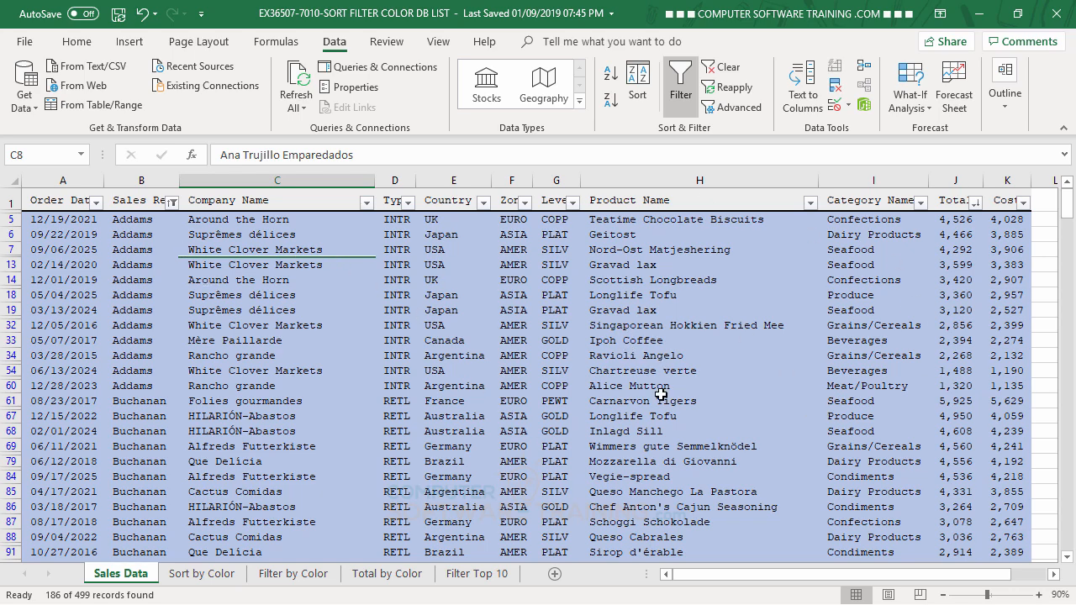
scroll(661, 394, down, 4)
scroll(662, 394, up, 4)
Step: Sort the filtered rows by the Level column in ascending A to Z order
click(257, 311)
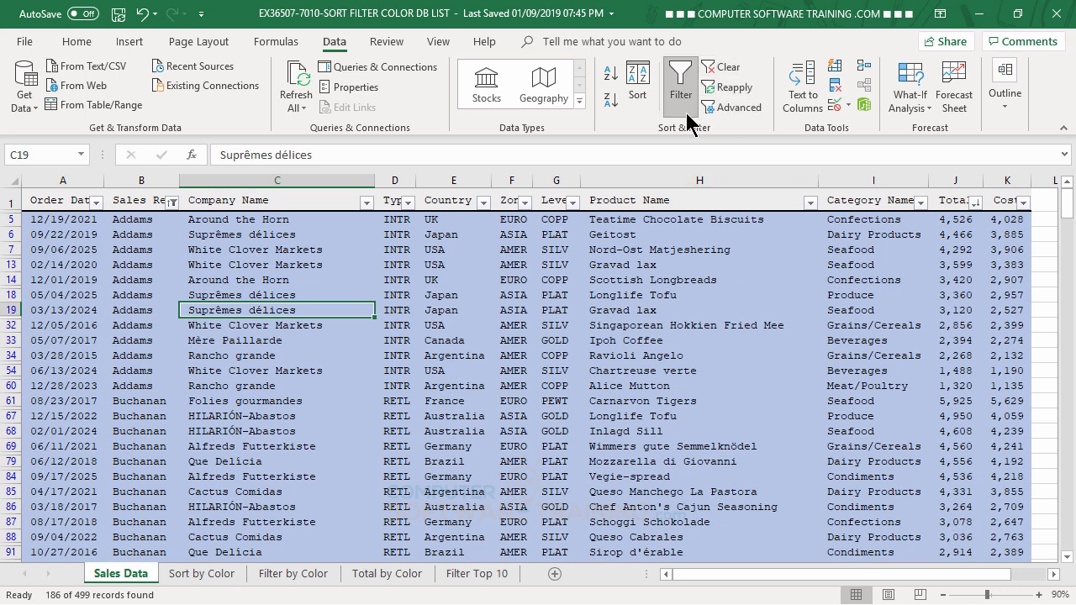
click(555, 265)
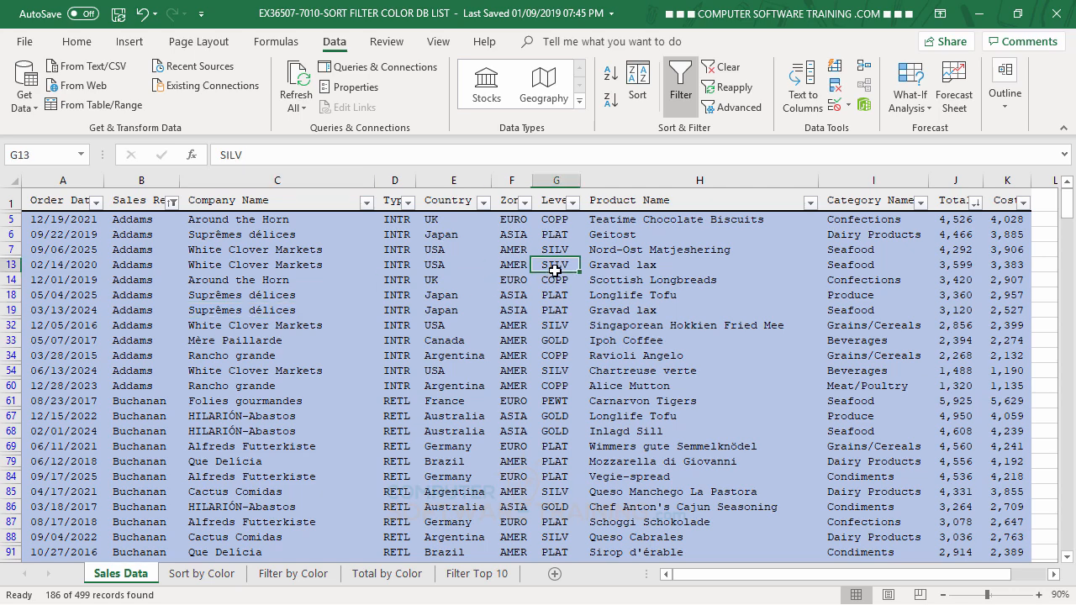
click(610, 78)
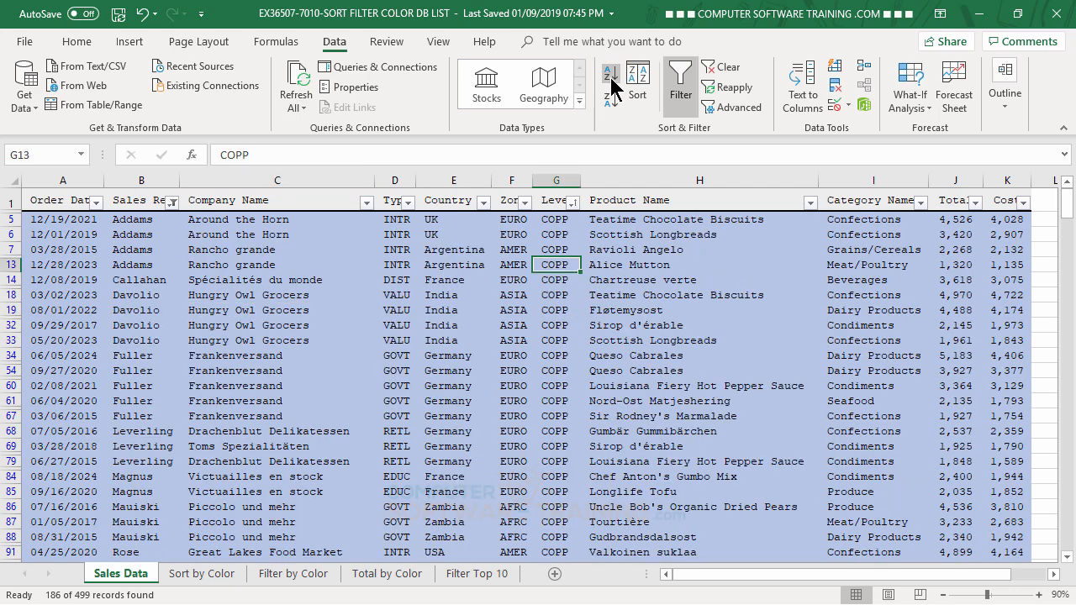
Step: Clear the cell color filter from the sales data list
click(720, 75)
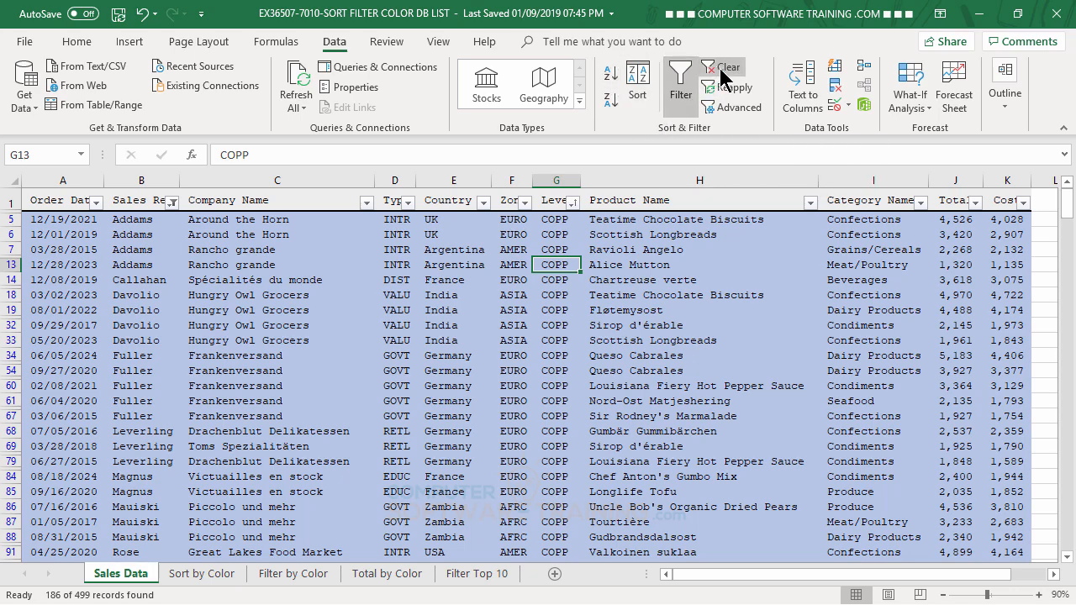